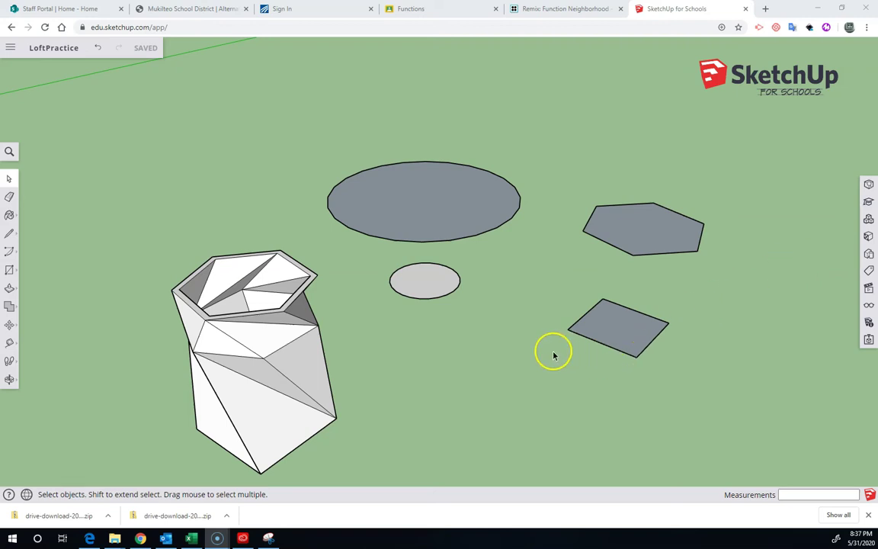
Step: Draw lines from the square's near corner to two adjacent hexagon corners, forming the first triangular side face
middle_drag(463, 371, 539, 433)
middle_drag(414, 351, 217, 320)
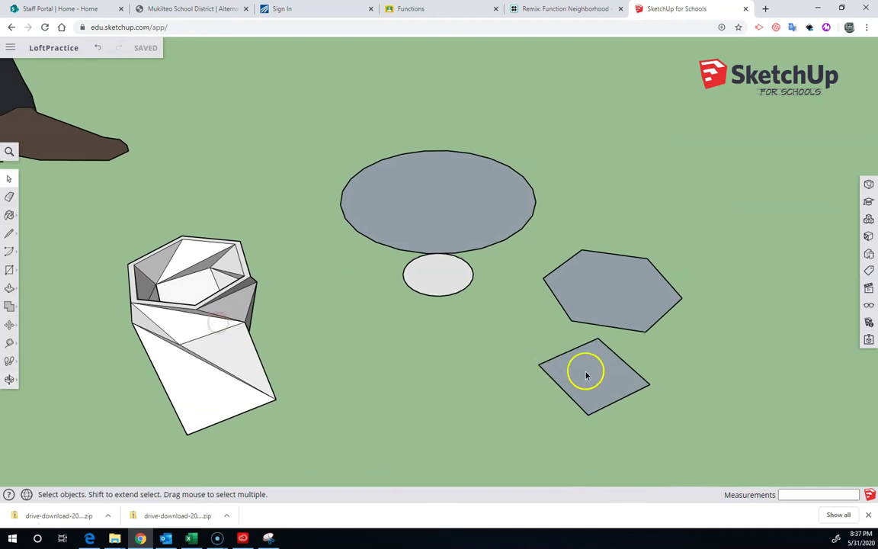
scroll(596, 373, up, 2)
middle_drag(598, 375, 587, 358)
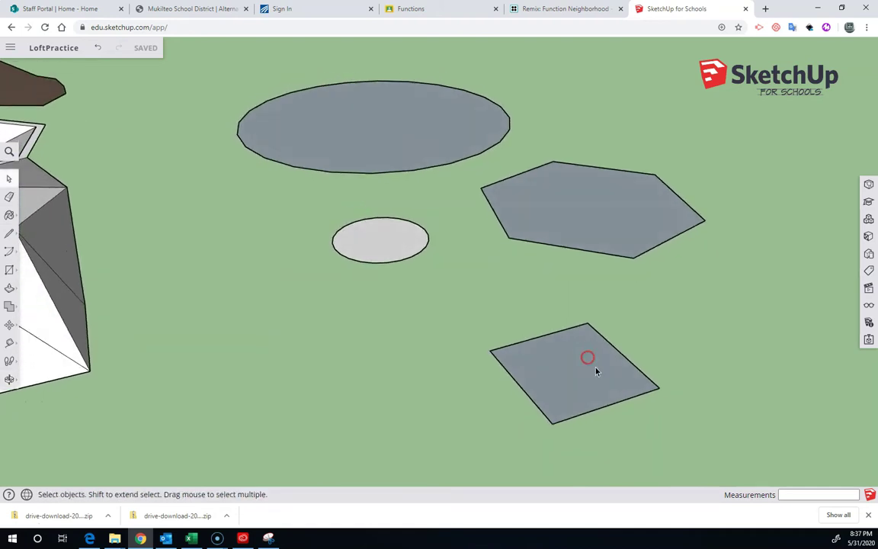
scroll(608, 390, up, 2)
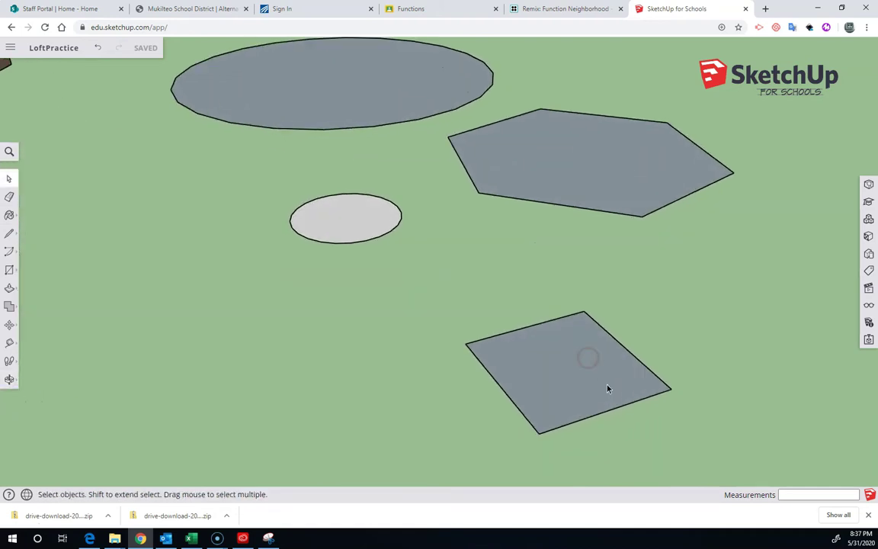
click(9, 236)
click(538, 431)
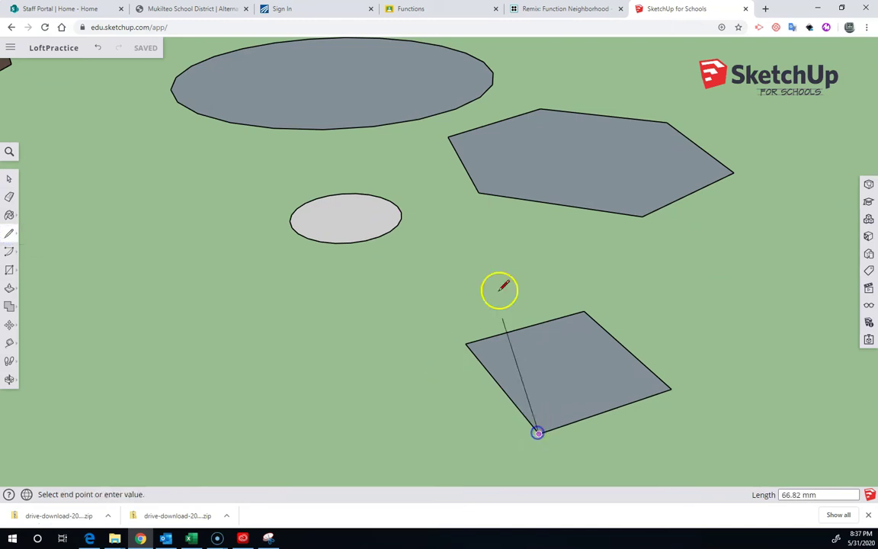
click(479, 191)
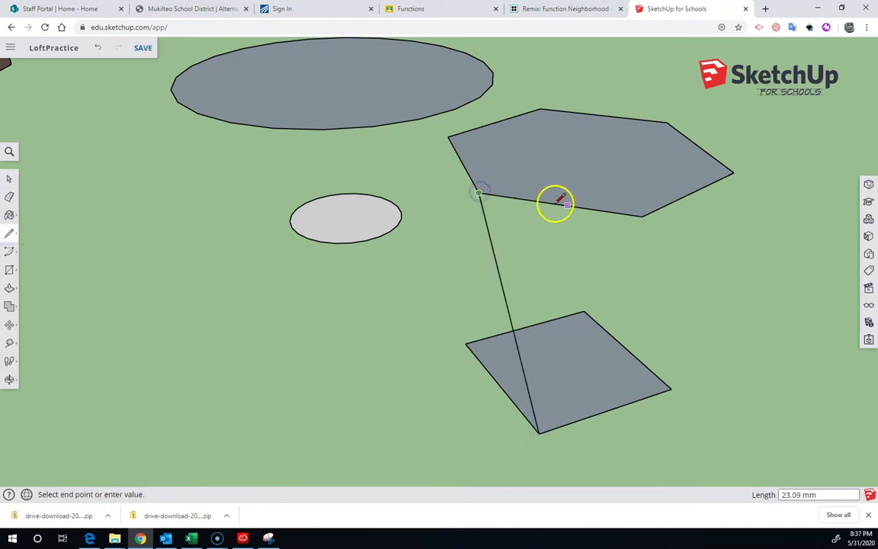
click(643, 215)
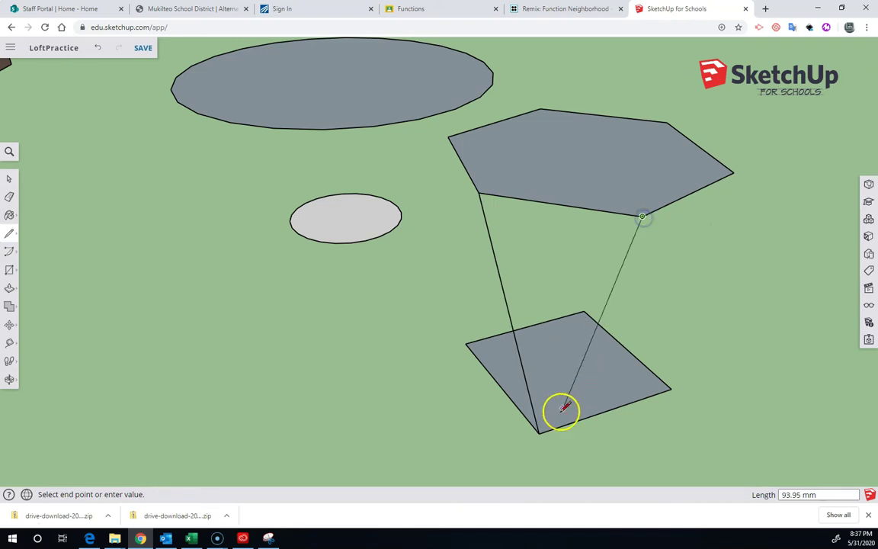
click(540, 431)
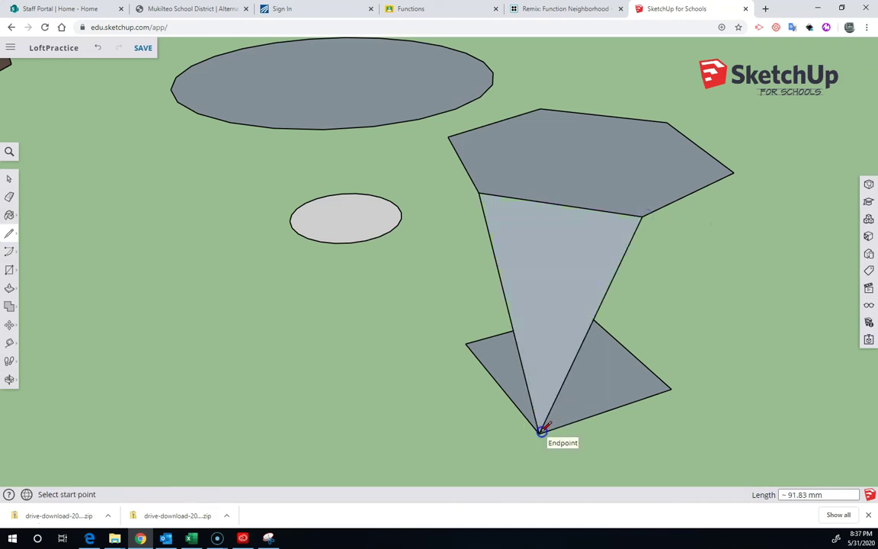
Step: Add a triangular face on each side of the first one, joining its hexagon corners to the square's neighbouring corners
click(645, 216)
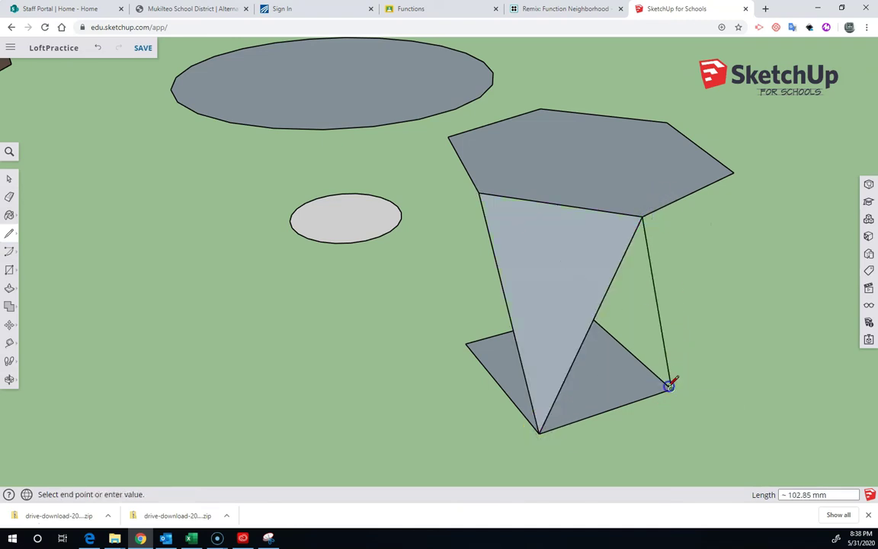
click(539, 432)
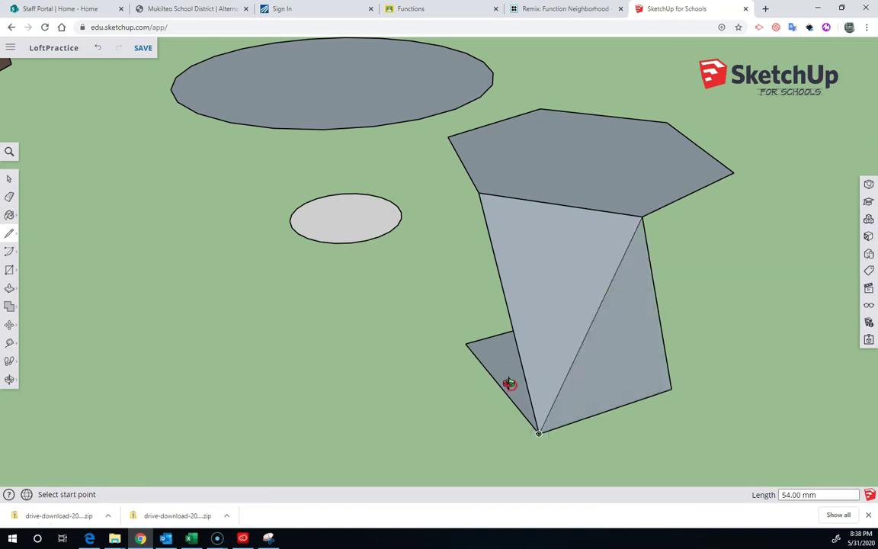
middle_drag(509, 384, 609, 345)
click(608, 111)
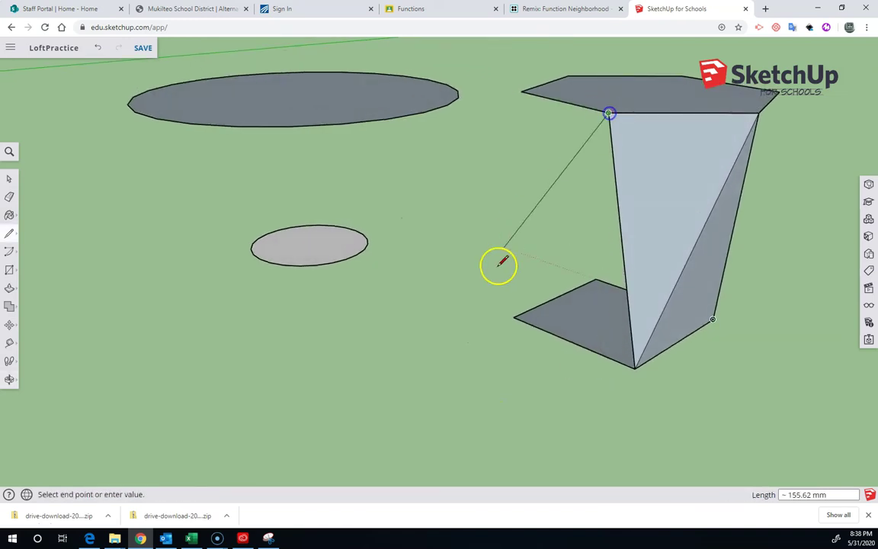
click(513, 317)
click(635, 368)
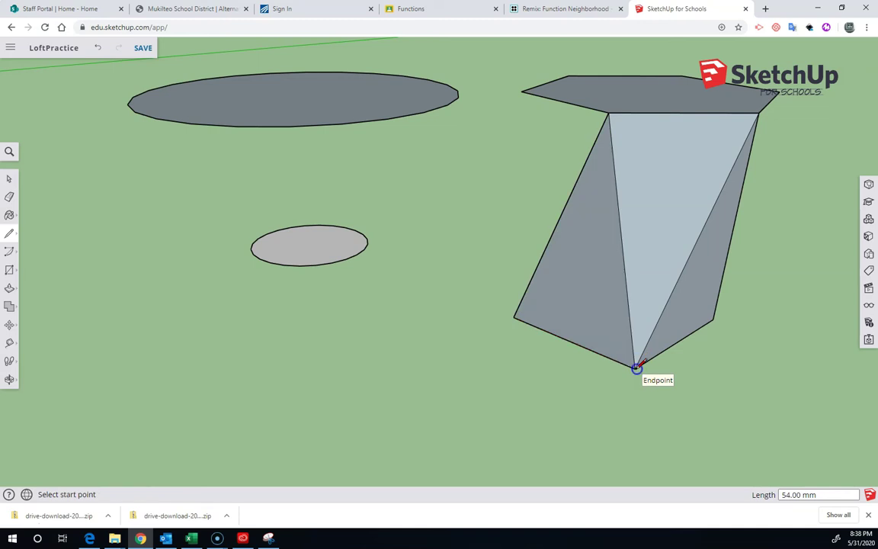
Step: Connect the next hexagon corner to the adjacent square corner and close the triangle along the hexagon's edge
middle_drag(518, 234, 614, 208)
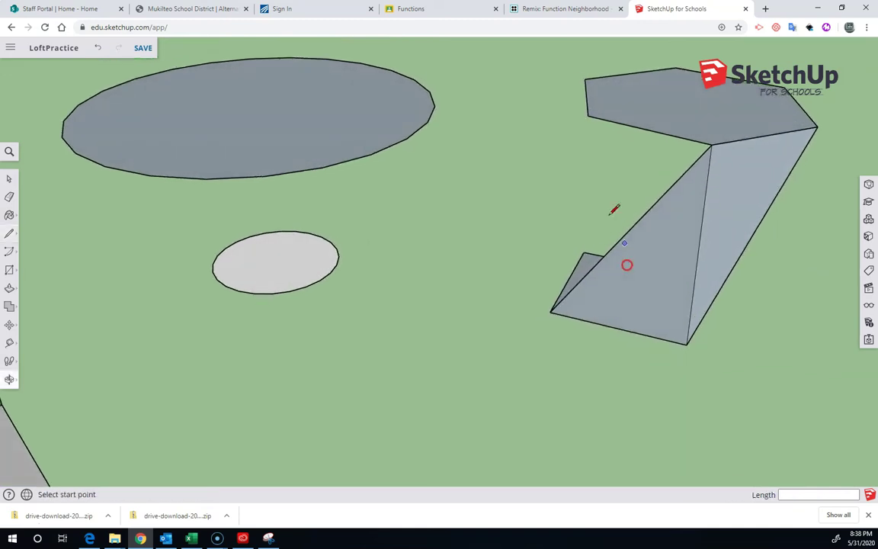
click(588, 116)
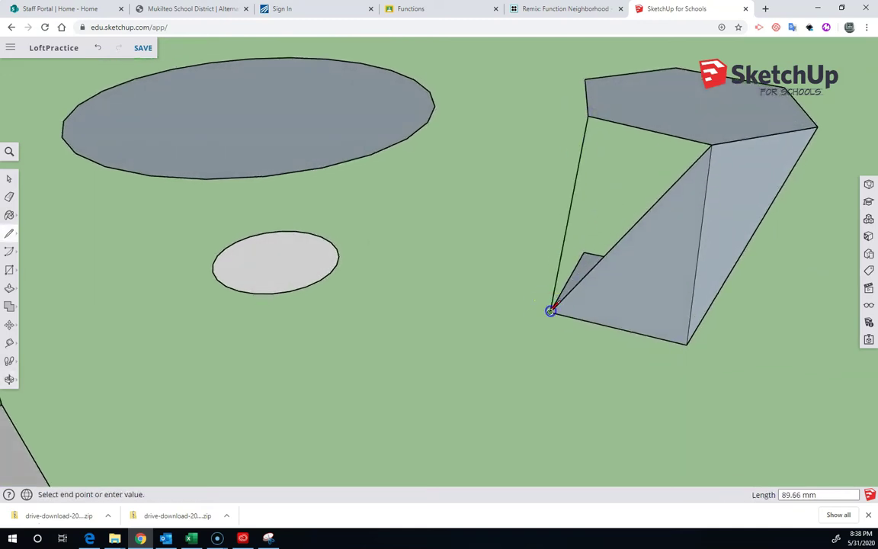
click(550, 311)
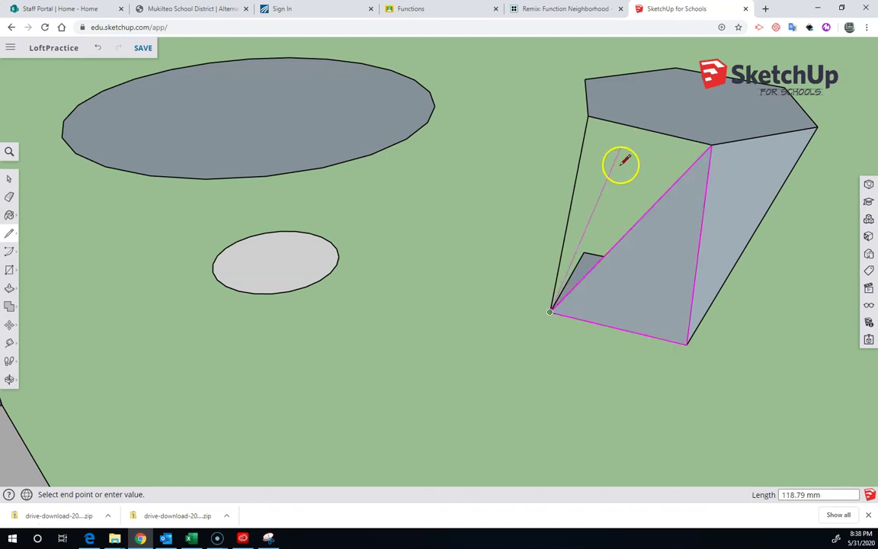
click(608, 120)
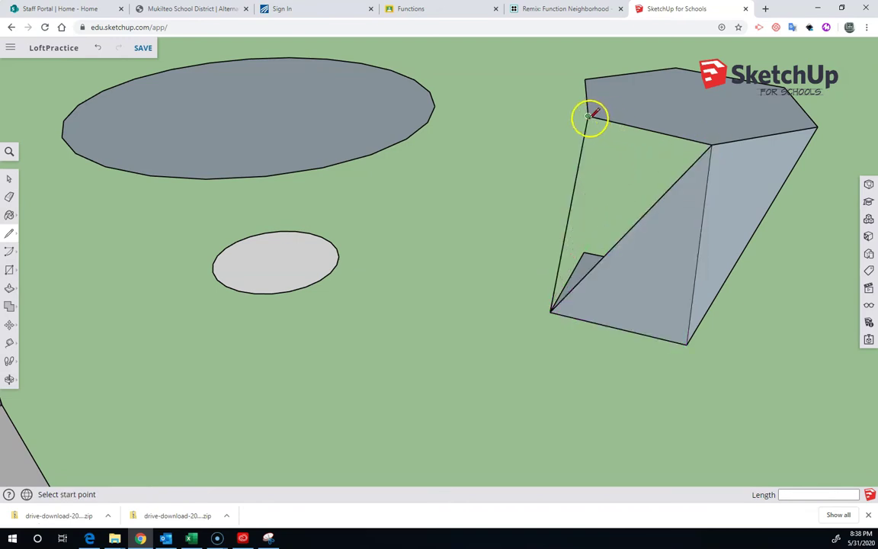
click(708, 142)
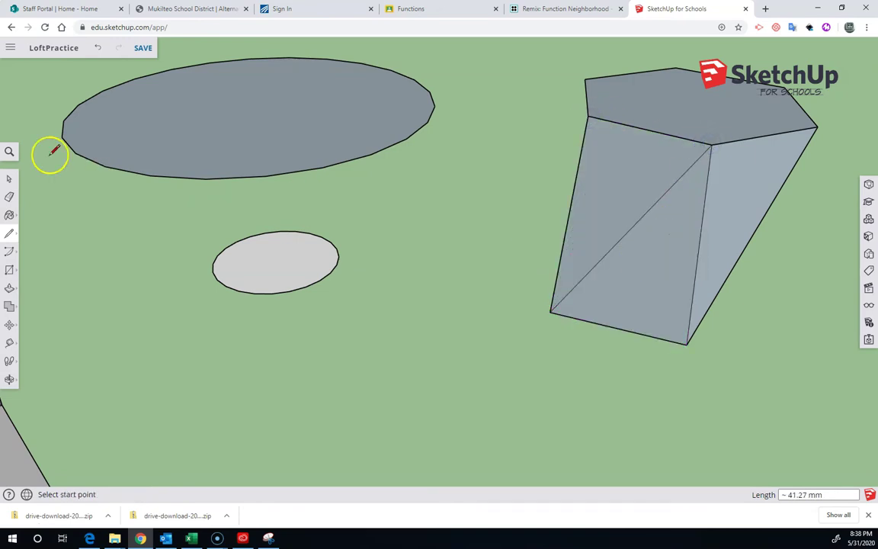
Step: Select the connected side faces and reverse them
click(10, 179)
double_click(628, 194)
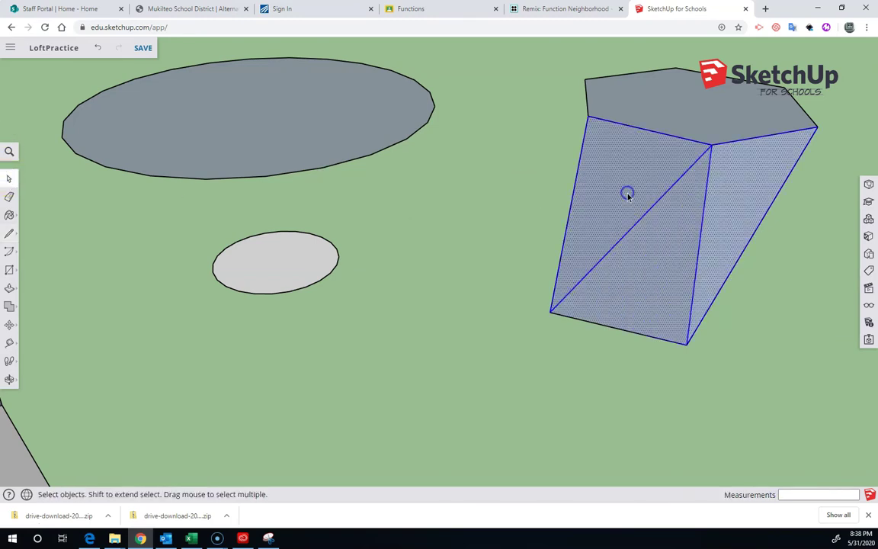
right_click(627, 194)
click(648, 352)
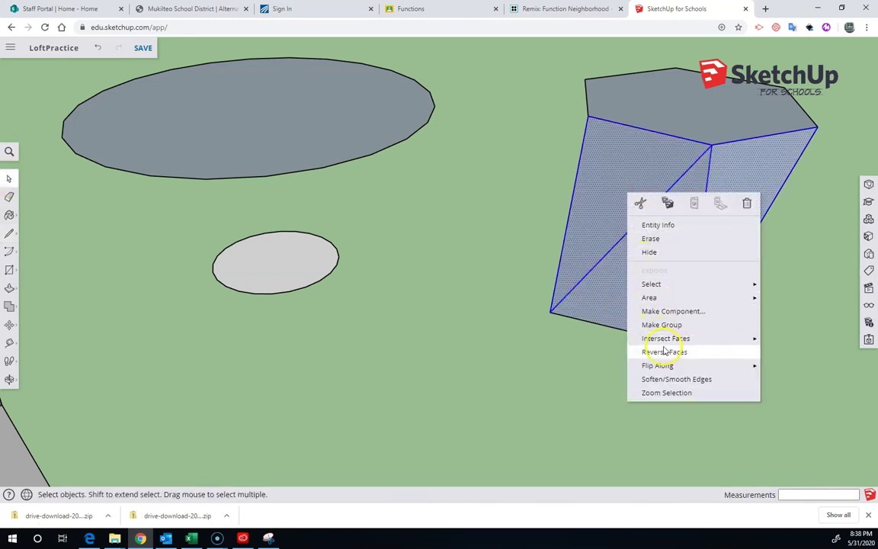
Step: On the open side, trace the hexagon's edge to its next corner and down to the square's corner, forming another triangular face
middle_drag(598, 314, 206, 335)
click(10, 181)
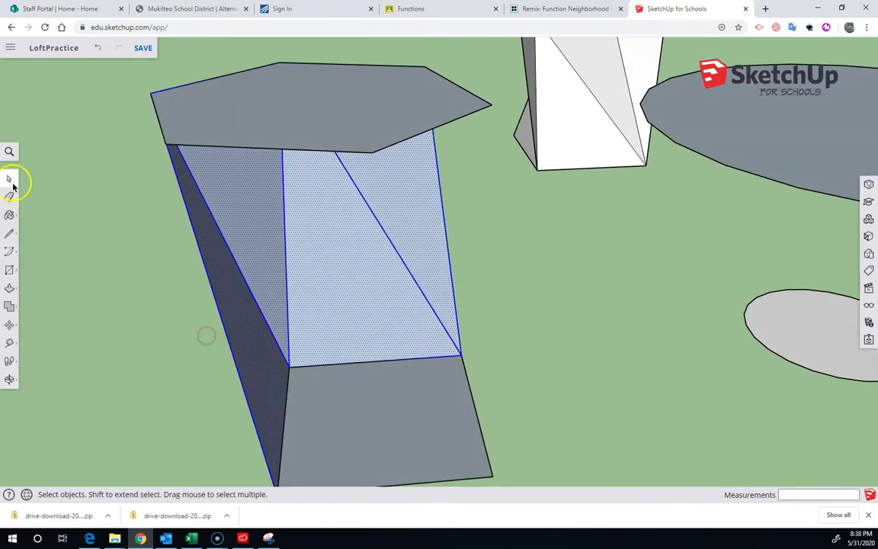
click(270, 145)
click(385, 436)
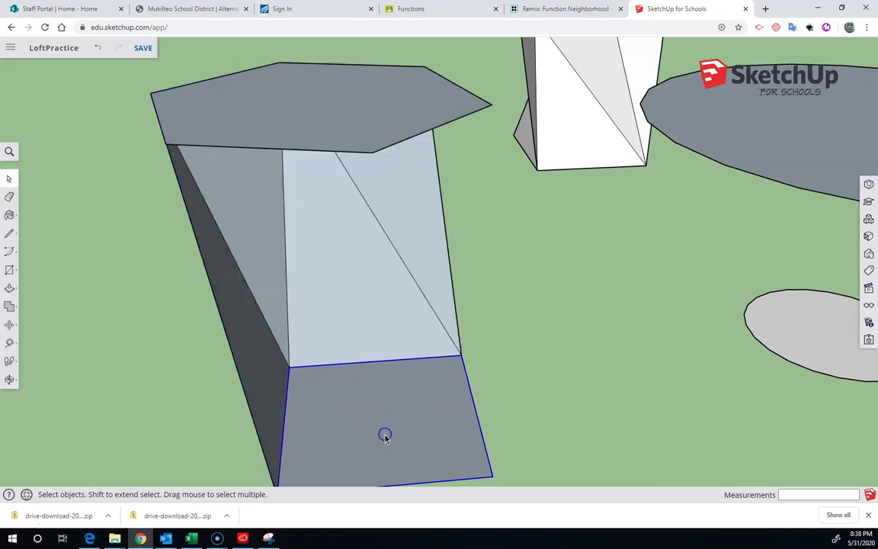
scroll(386, 426, down, 3)
middle_drag(388, 416, 465, 337)
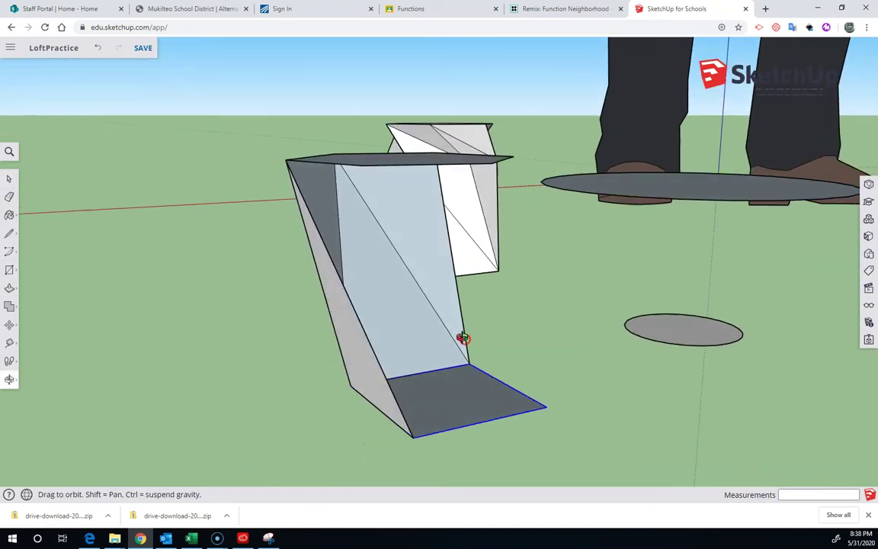
click(8, 238)
middle_drag(264, 173, 300, 201)
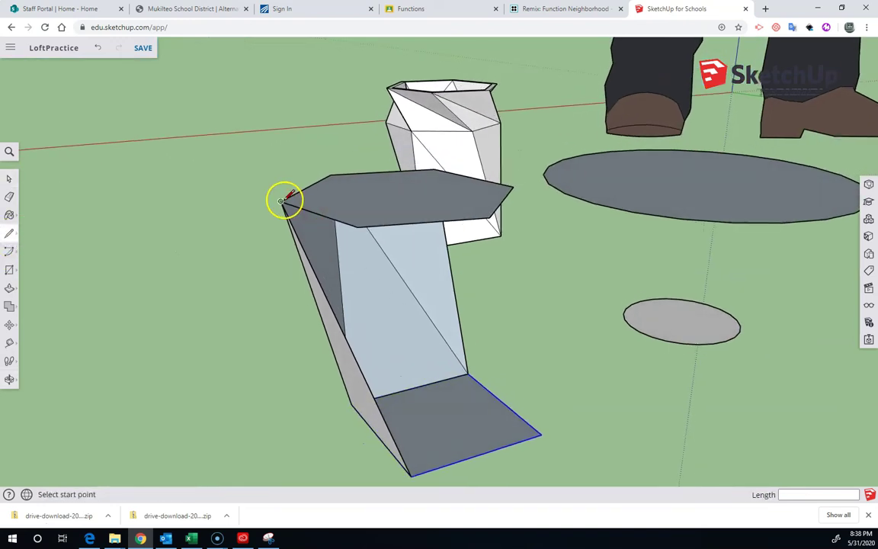
click(285, 200)
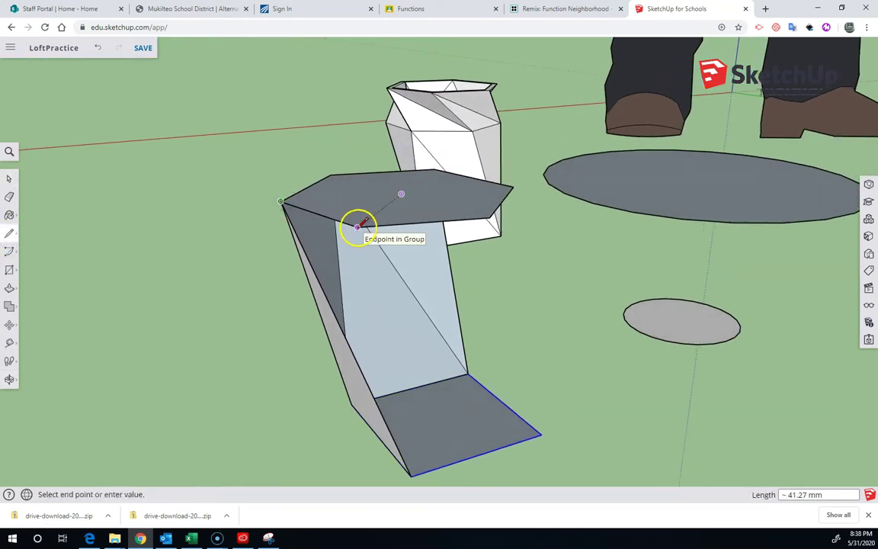
click(359, 226)
click(410, 473)
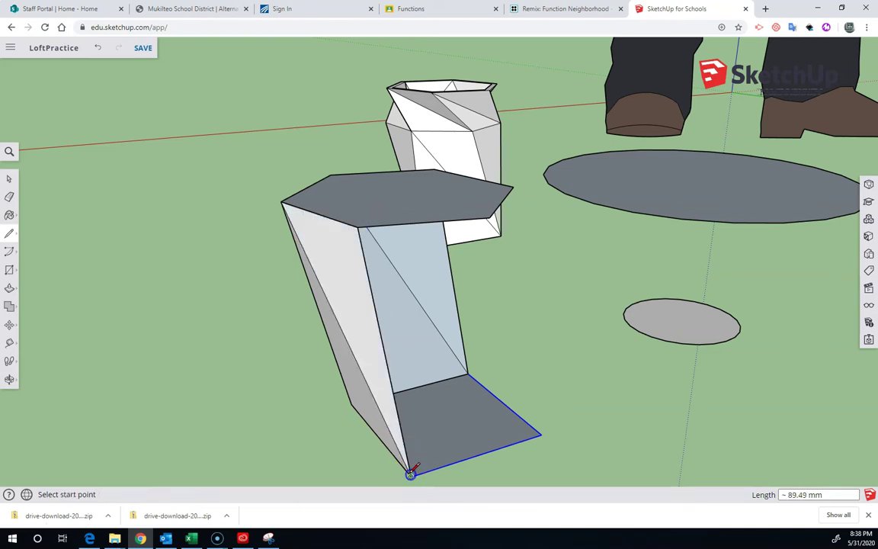
Step: Extend the loft with two more triangles, joining the next hexagon corner to both ends of the adjacent square edge
middle_drag(495, 268, 342, 233)
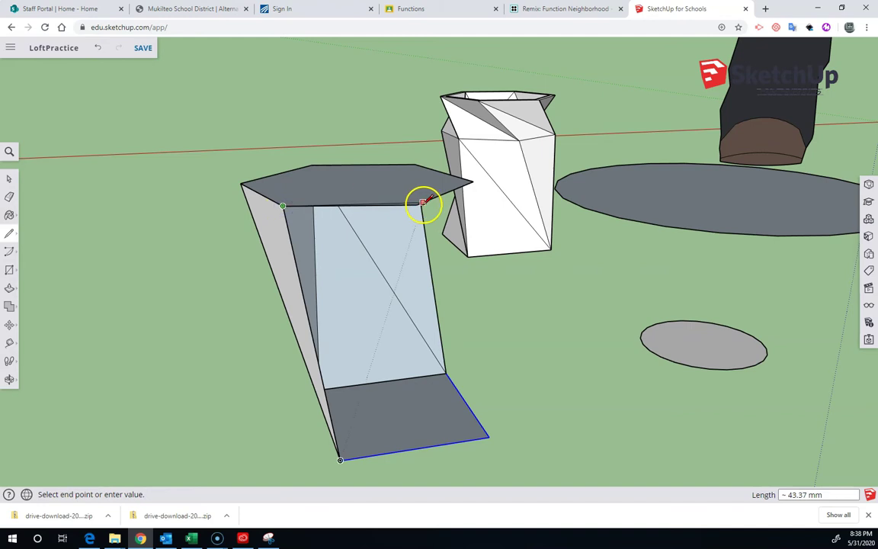
click(340, 458)
middle_drag(425, 430, 360, 385)
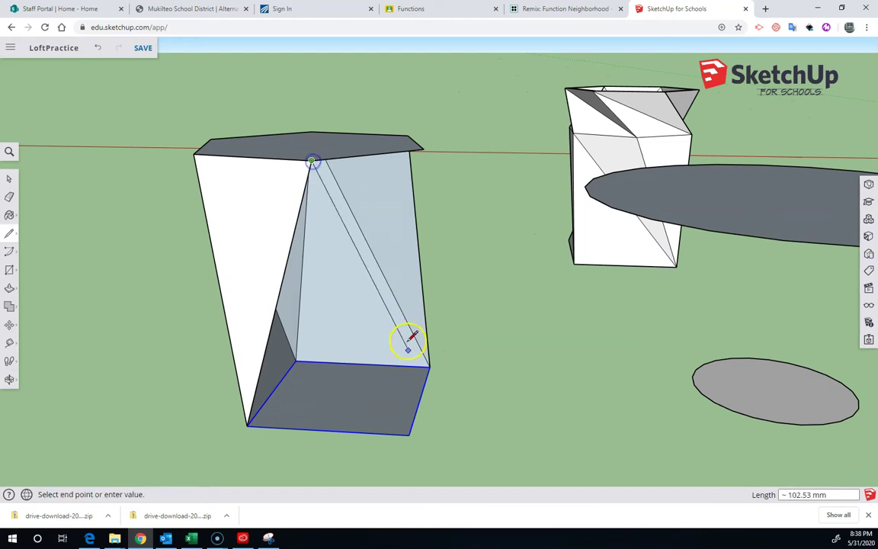
click(409, 435)
click(253, 424)
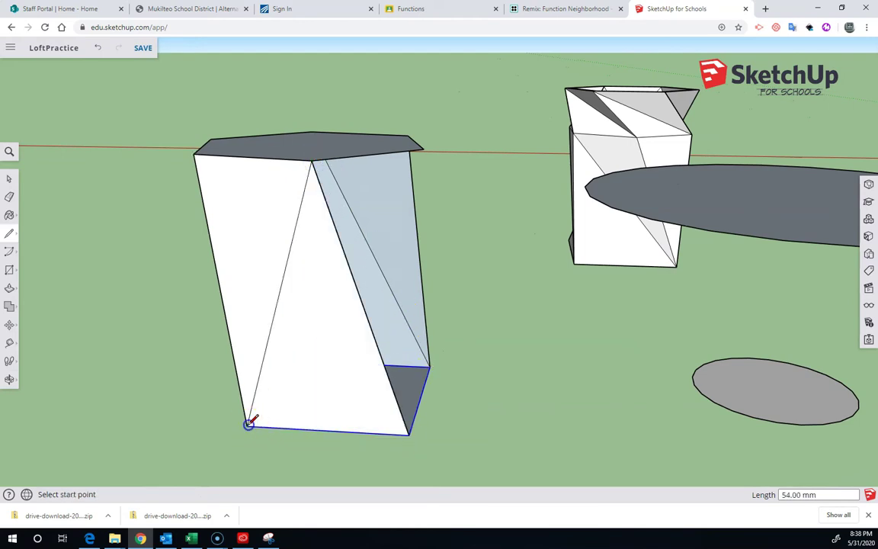
Step: Trace the following hexagon edge and connect its far corner to the same square corner, filling another triangular face
middle_drag(247, 422, 212, 462)
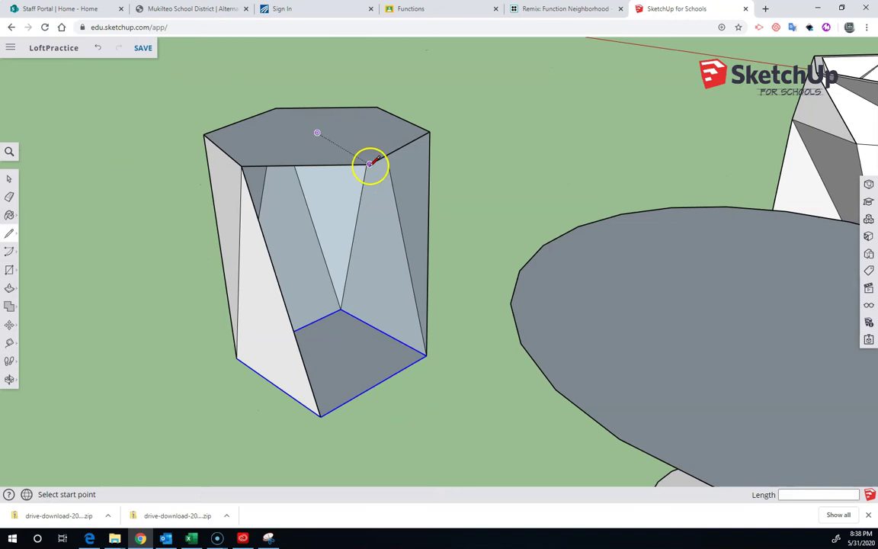
click(321, 415)
key(Escape)
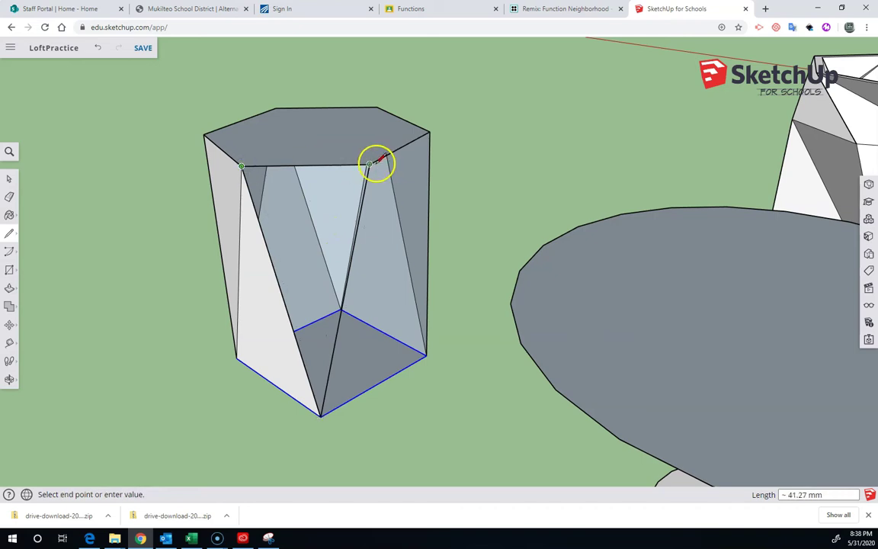
click(369, 164)
Step: Draw the triangle along the last open square edge, then close the remaining gap along the final hexagon edge
middle_drag(398, 162, 391, 108)
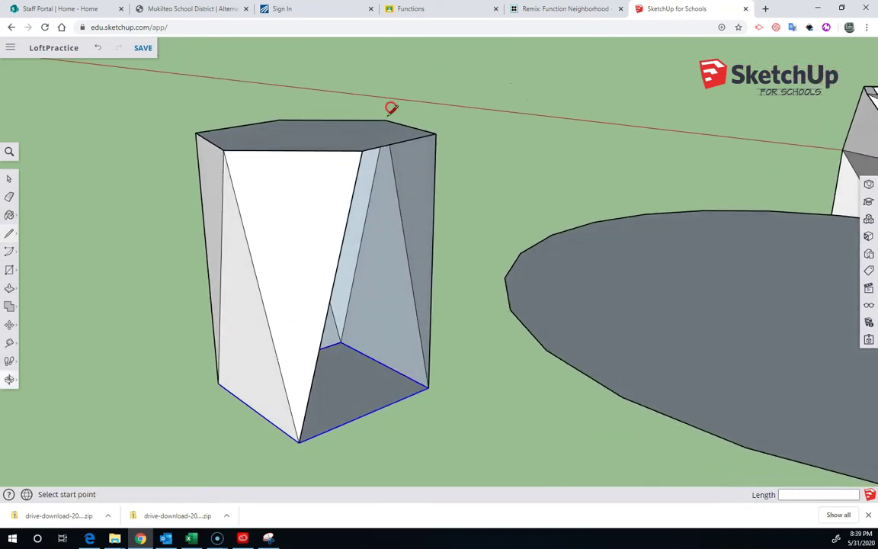
click(429, 387)
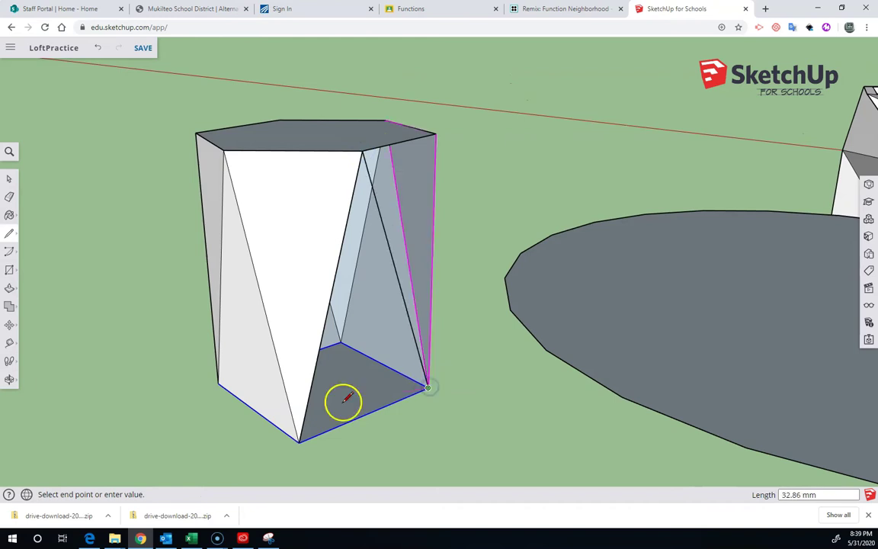
click(299, 440)
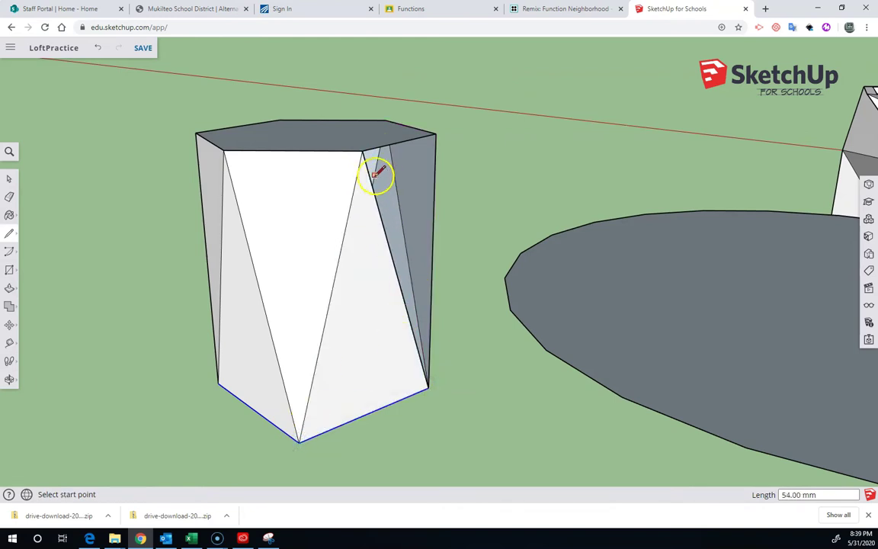
click(436, 134)
Step: Move the entire square-to-hexagon loft sideways, clear of the original square and hexagon
middle_drag(504, 134, 494, 411)
scroll(503, 410, up, 3)
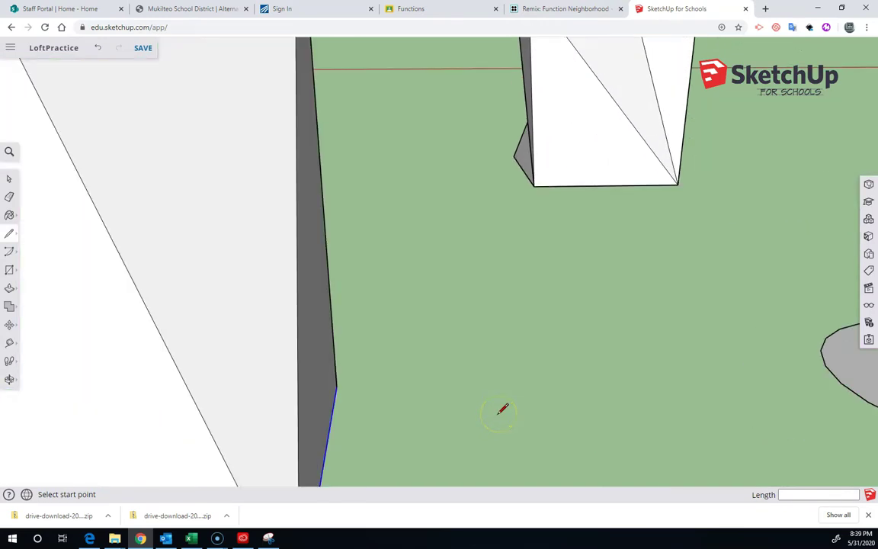
scroll(502, 409, down, 6)
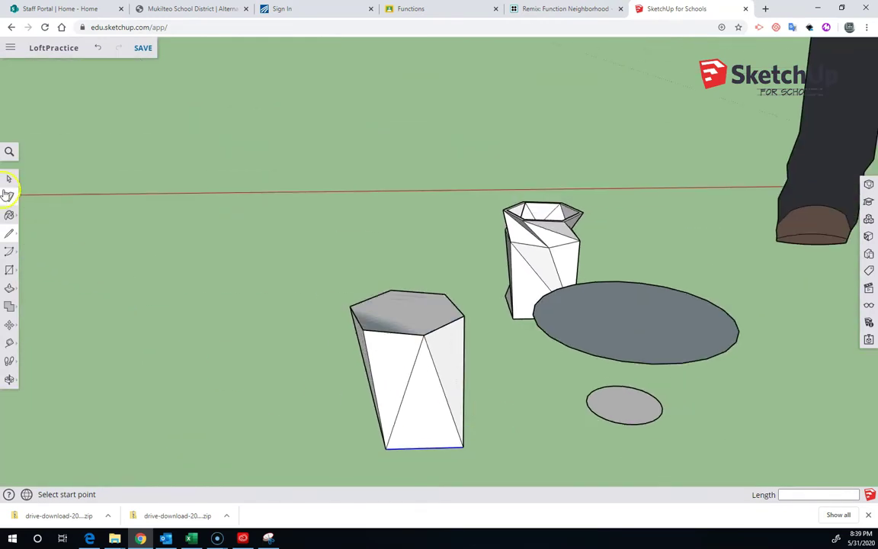
click(7, 184)
triple_click(404, 384)
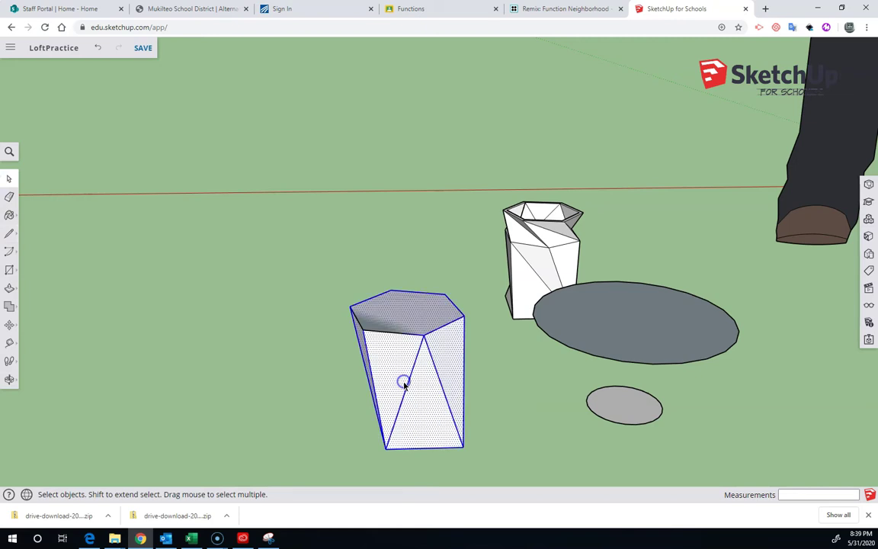
click(9, 326)
click(383, 449)
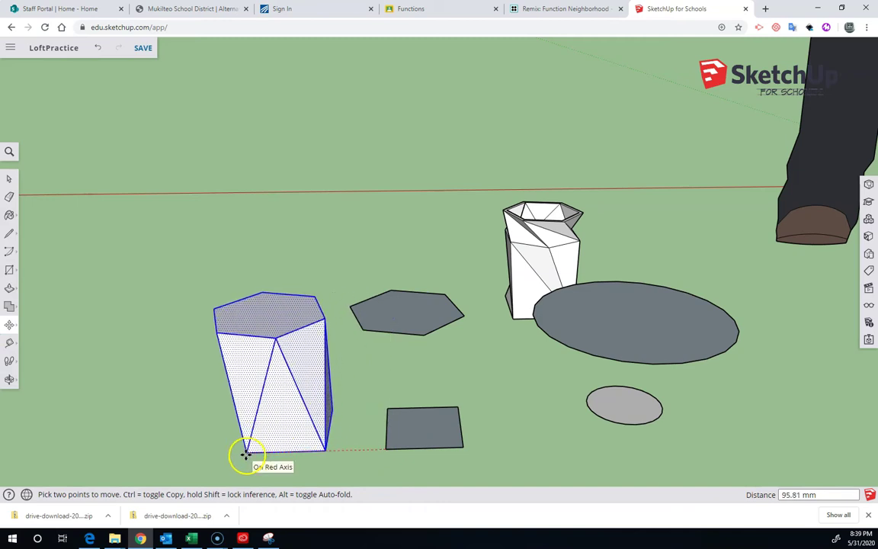
drag(364, 380, 29, 208)
click(10, 182)
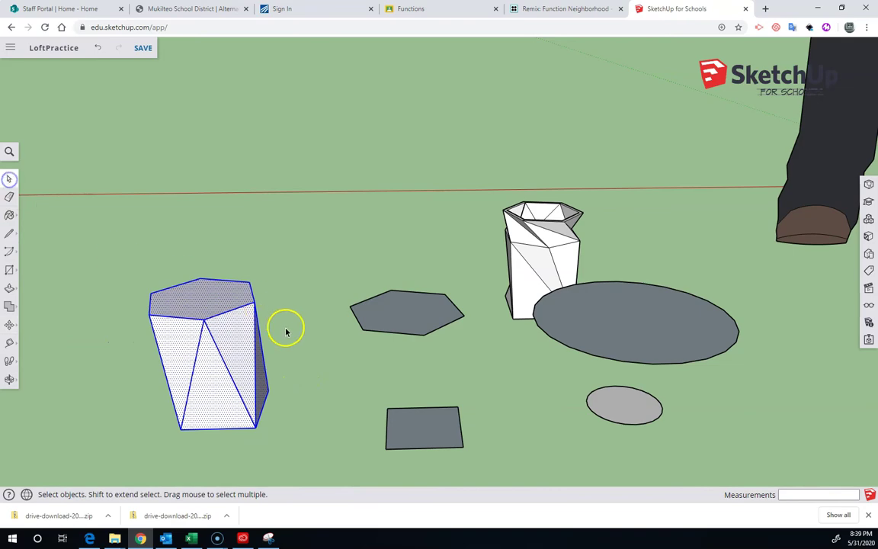
Step: Make the small lower circle a group, and make the large upper circle a separate group, each including its boundary edge
mouse_move(286, 329)
middle_down()
mouse_move(347, 327)
mouse_move(676, 243)
mouse_move(856, 248)
mouse_move(818, 268)
mouse_move(570, 305)
mouse_move(296, 304)
mouse_move(275, 371)
mouse_move(277, 437)
mouse_move(278, 333)
middle_up()
middle_drag(615, 420, 599, 435)
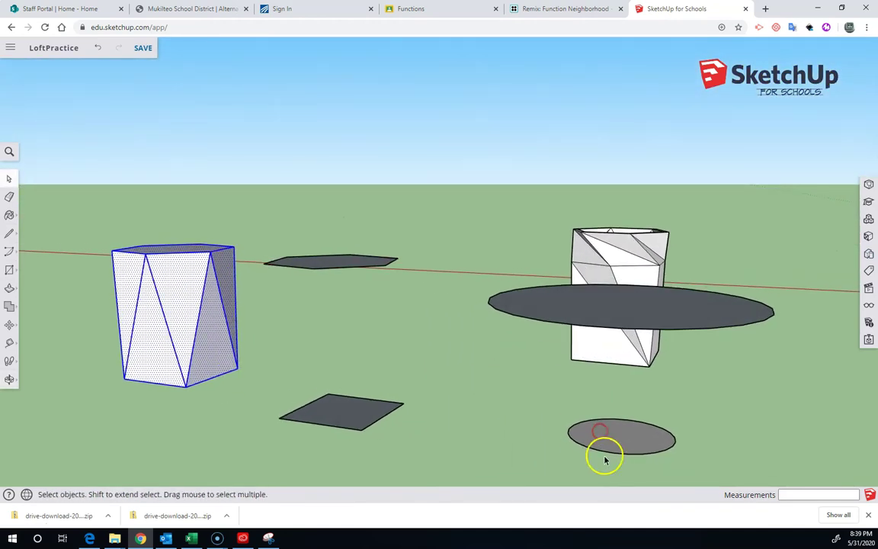
double_click(615, 447)
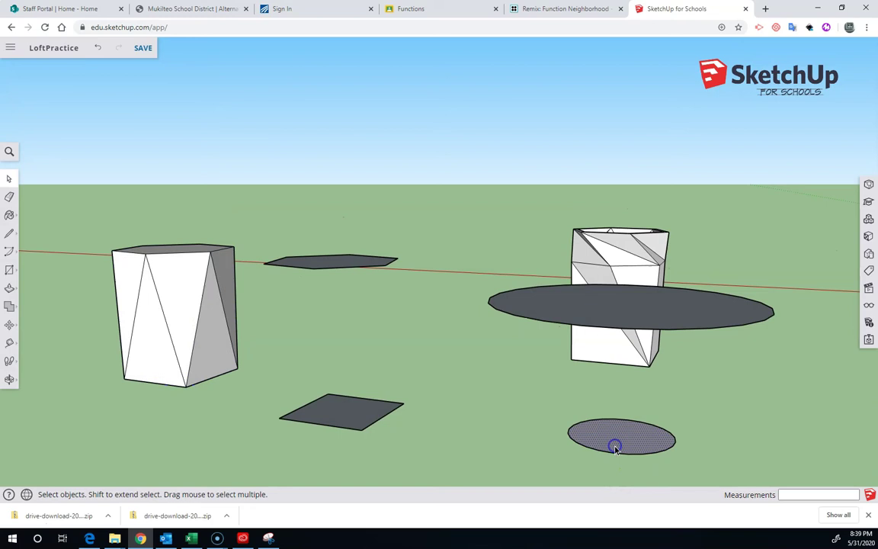
right_click(616, 449)
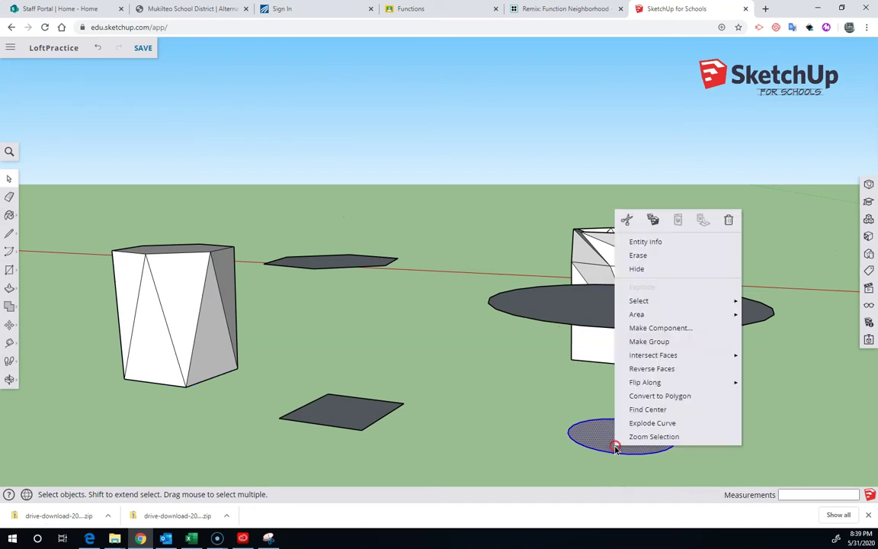
click(646, 340)
click(567, 313)
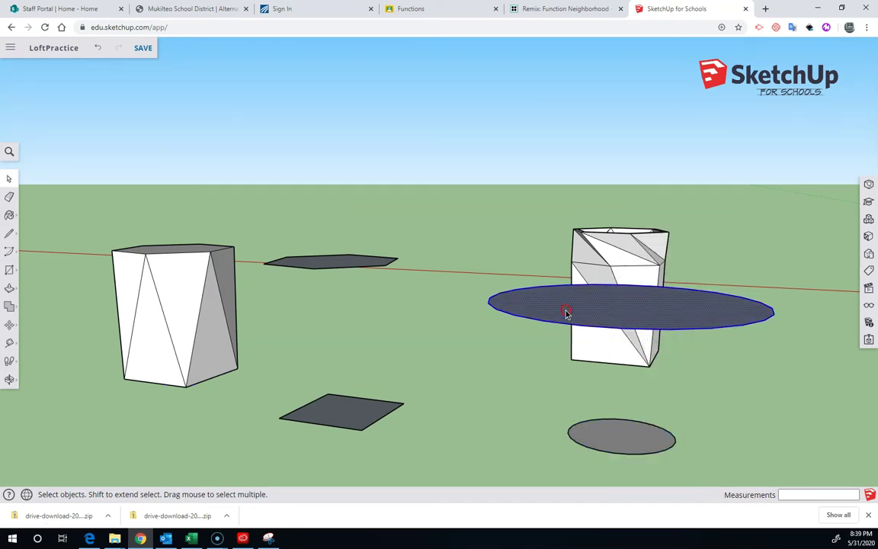
right_click(567, 313)
click(594, 206)
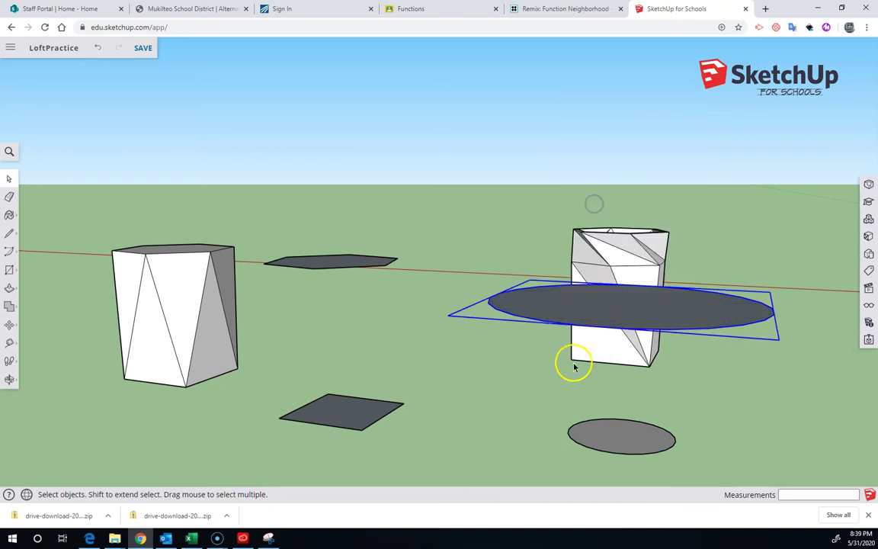
Step: Examine the straight segments along the large circle's edge and how it sits above the small circle
scroll(501, 314, up, 5)
scroll(504, 313, down, 3)
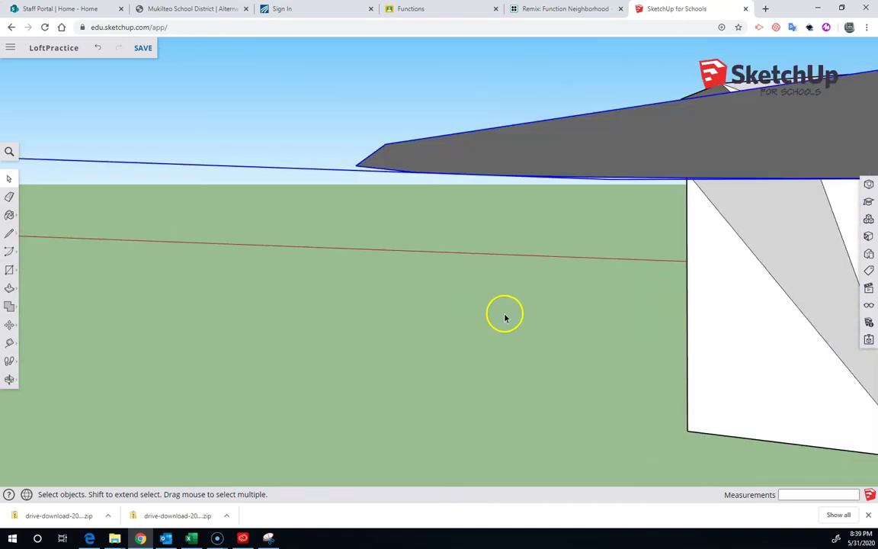
middle_drag(500, 301, 494, 355)
scroll(477, 396, up, 5)
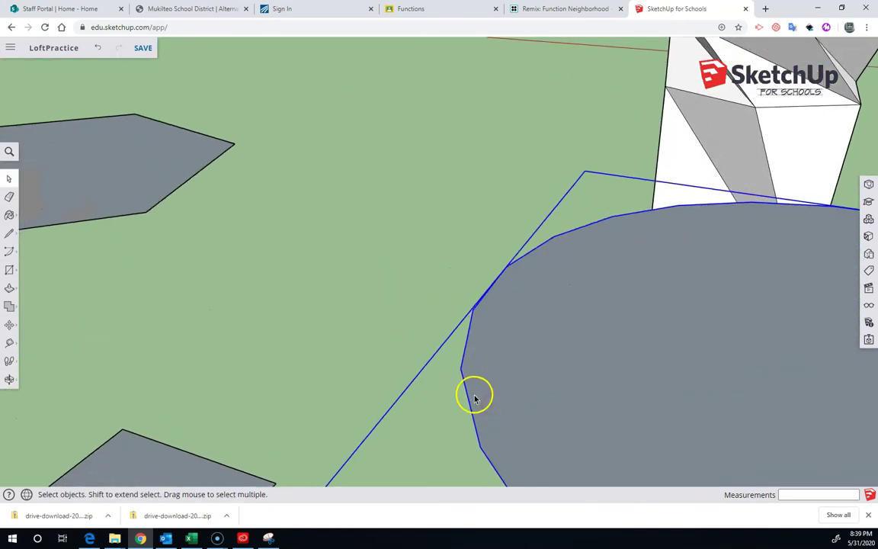
scroll(480, 368, down, 6)
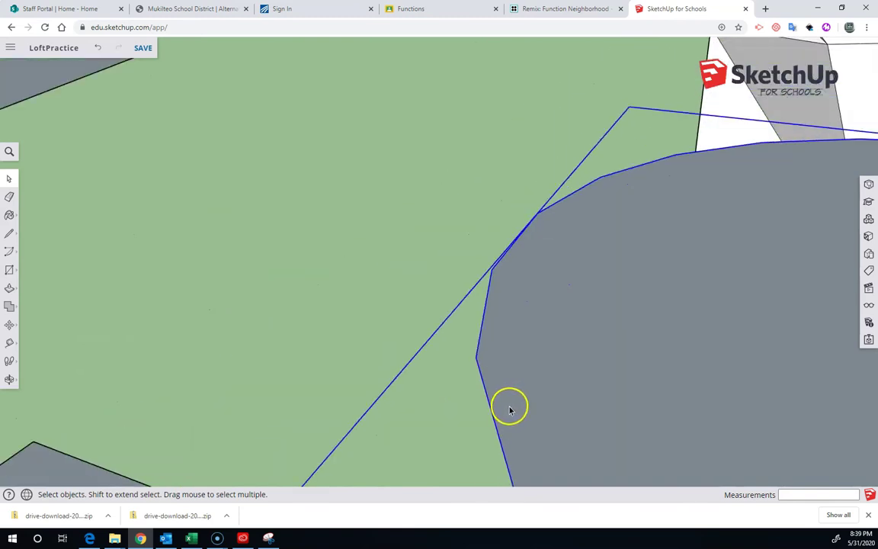
middle_drag(539, 433, 573, 339)
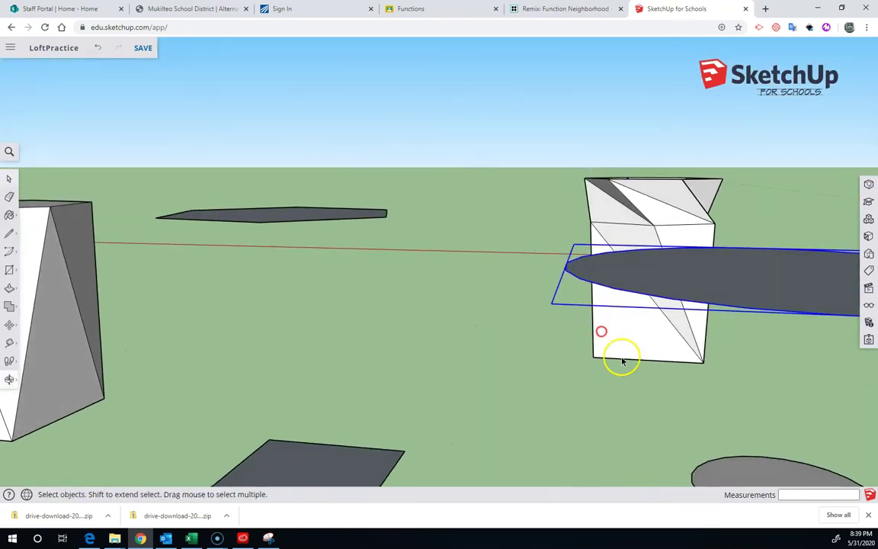
scroll(631, 399, up, 3)
scroll(654, 405, down, 4)
scroll(653, 404, down, 3)
middle_drag(665, 422, 655, 415)
click(655, 430)
middle_drag(643, 449, 710, 453)
scroll(716, 442, up, 5)
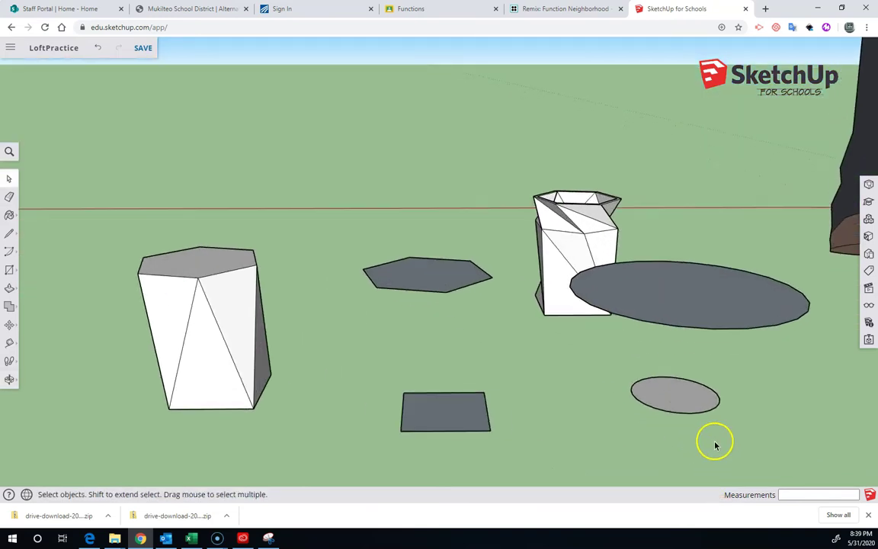
Step: Draw a narrow triangular face from one vertex of the large circle down to both ends of a small-circle edge segment
click(6, 238)
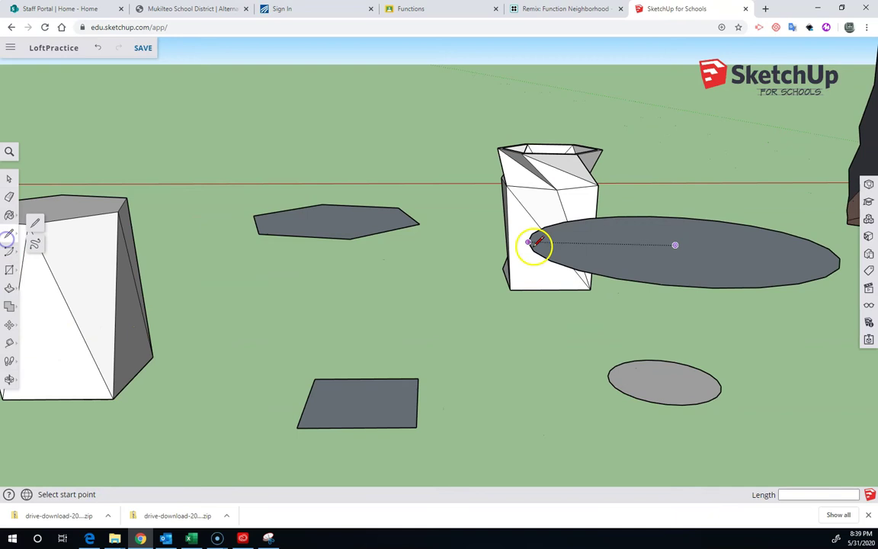
click(617, 278)
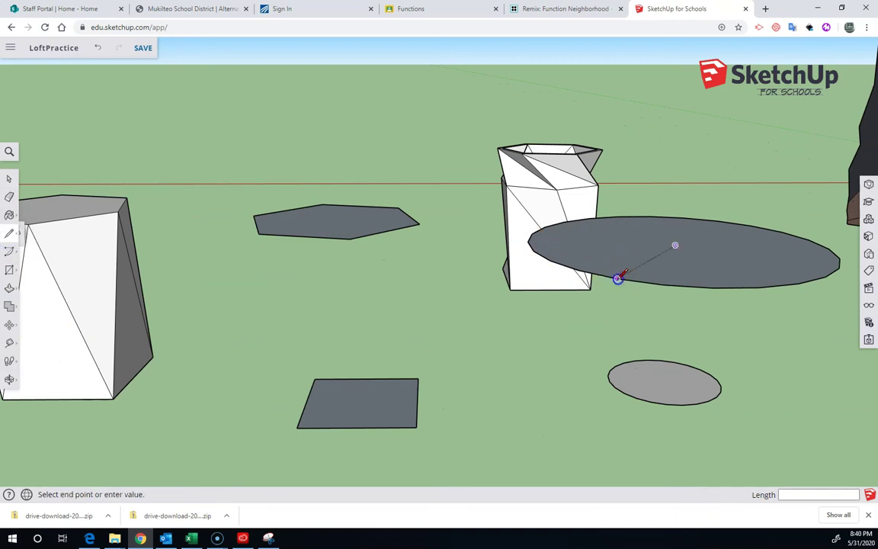
click(637, 396)
scroll(634, 398, up, 5)
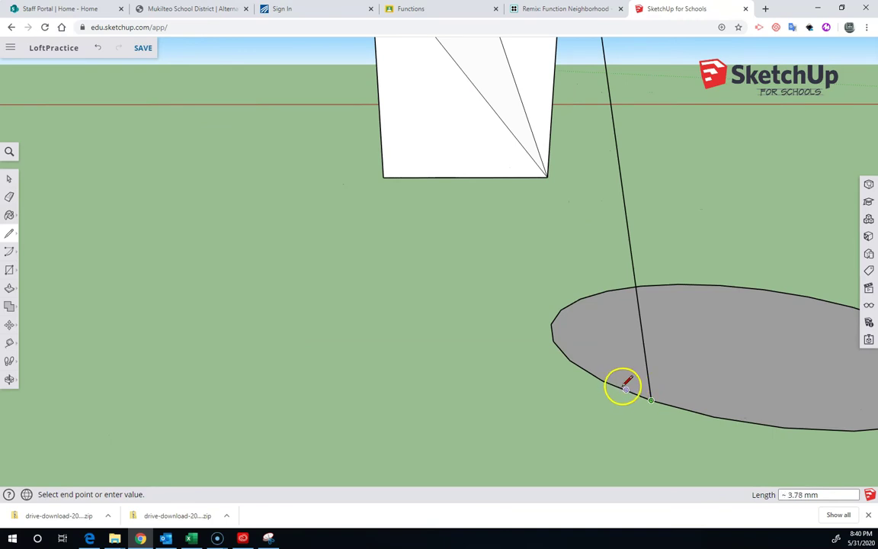
scroll(624, 310, down, 5)
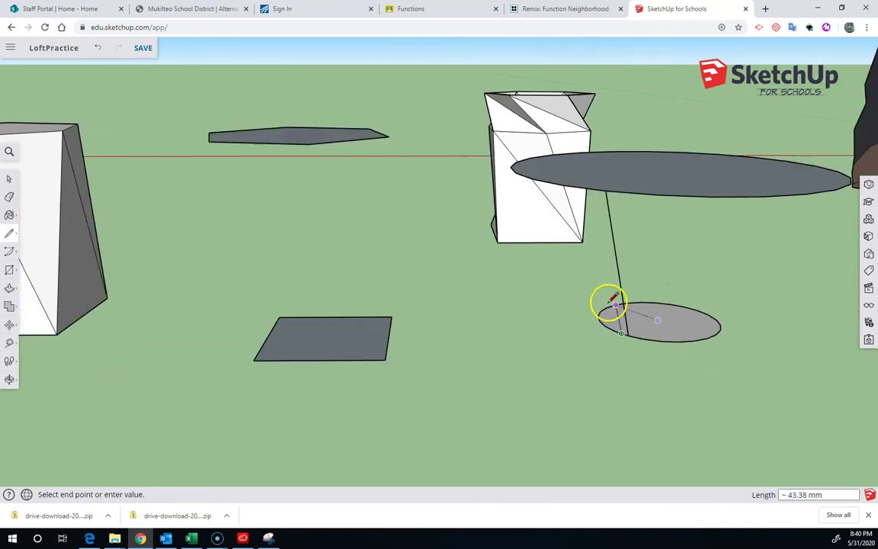
click(608, 203)
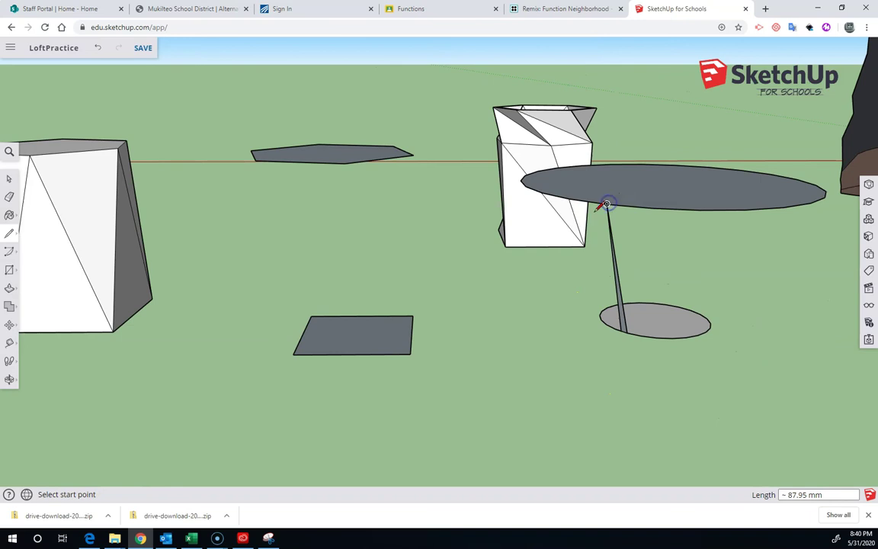
Step: Trace the adjacent large-circle segment and connect its far vertex down to the small circle's nearer vertex, forming a second triangular face
middle_drag(608, 204, 652, 192)
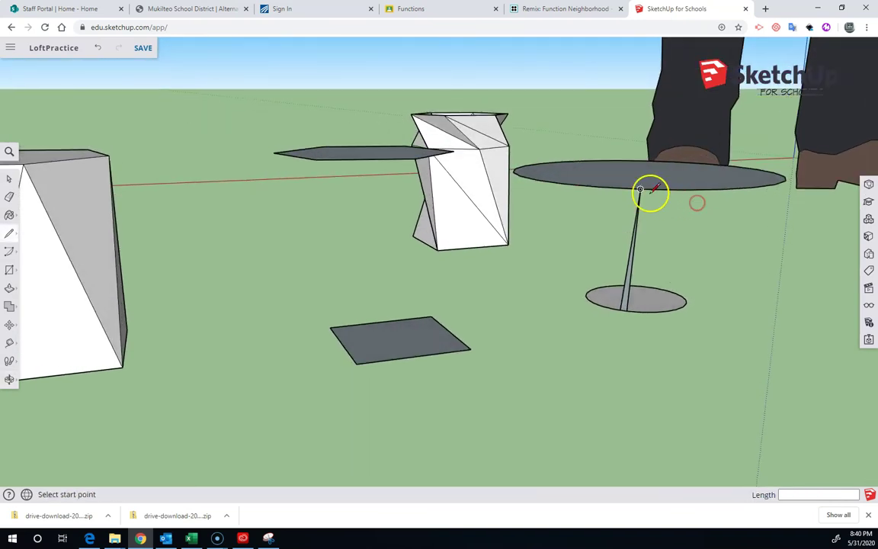
scroll(625, 189, up, 6)
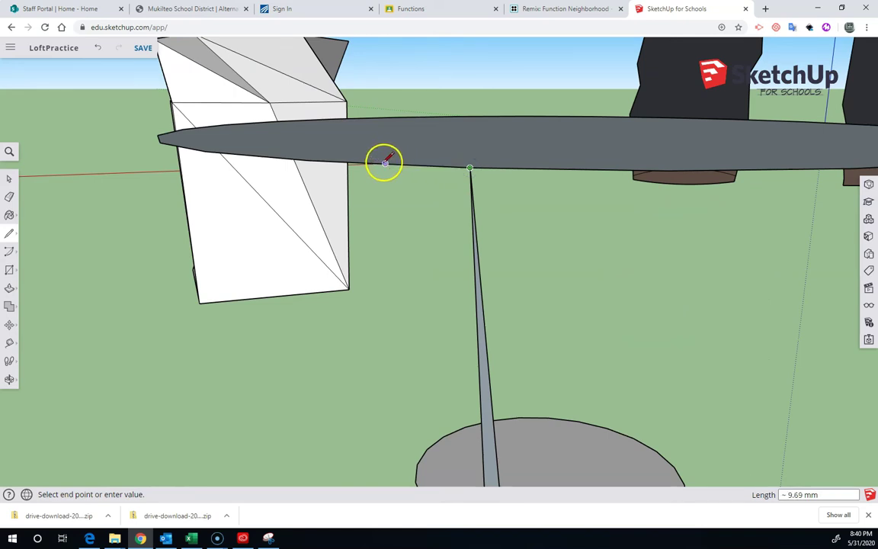
scroll(431, 341, down, 6)
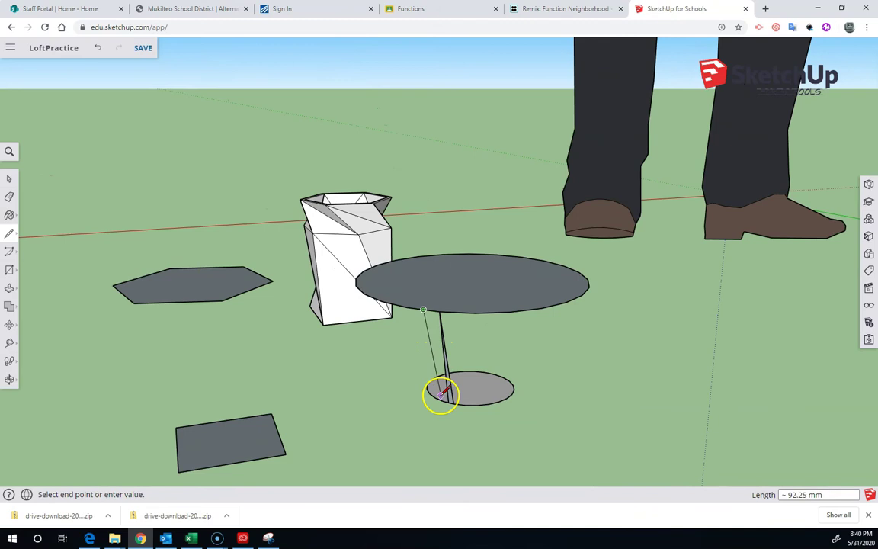
scroll(443, 394, up, 5)
click(460, 408)
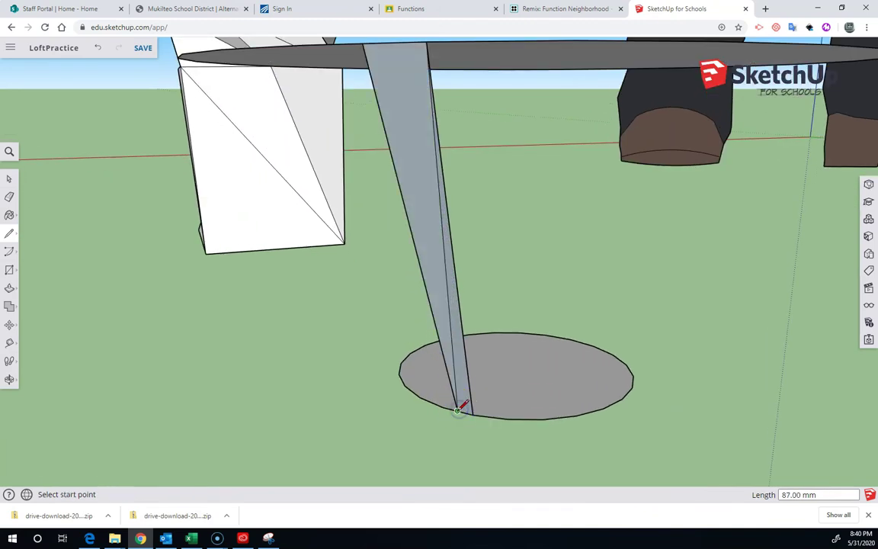
Step: Select both connected triangular faces between the circles and reverse them so their white front sides face outward
scroll(457, 409, down, 5)
middle_drag(456, 408, 641, 398)
scroll(645, 400, up, 4)
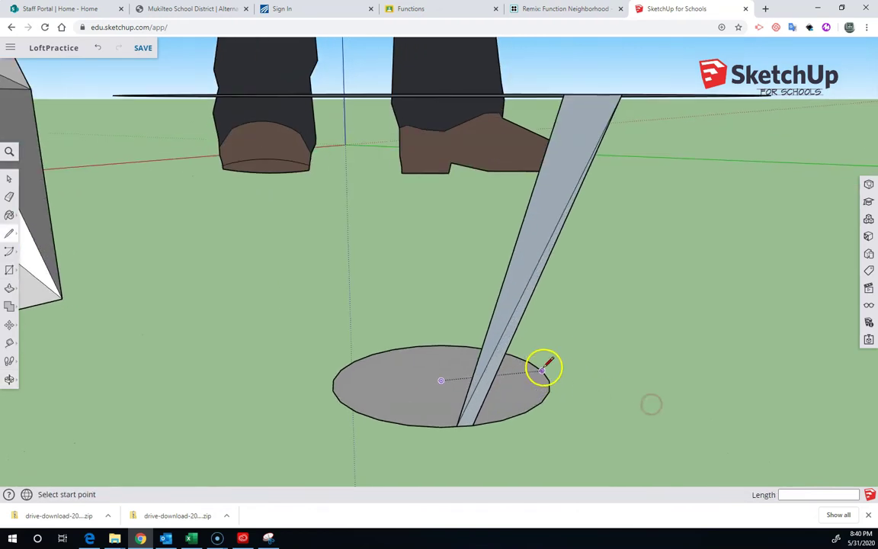
click(6, 179)
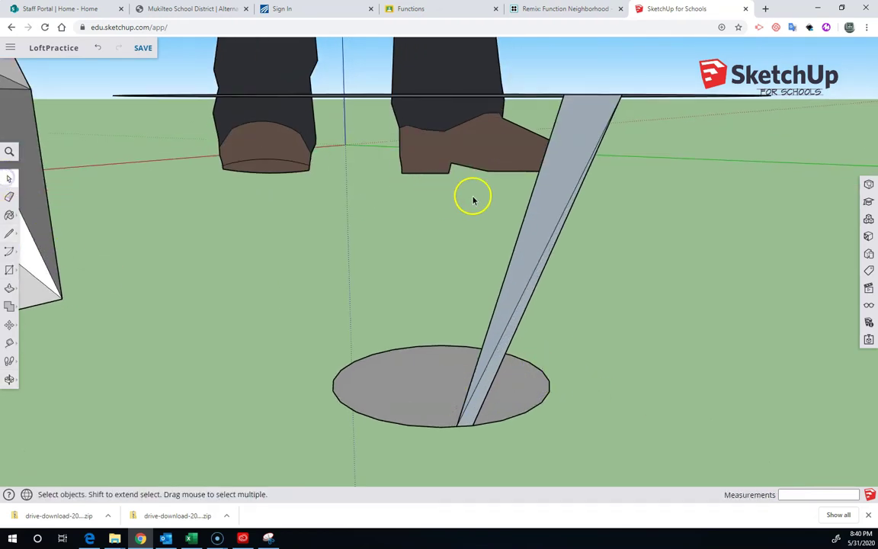
triple_click(542, 200)
right_click(542, 199)
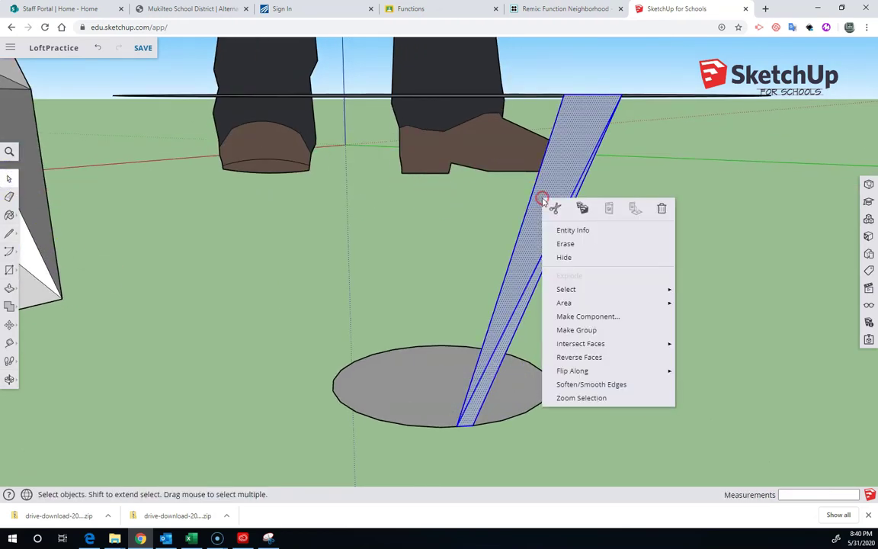
click(608, 357)
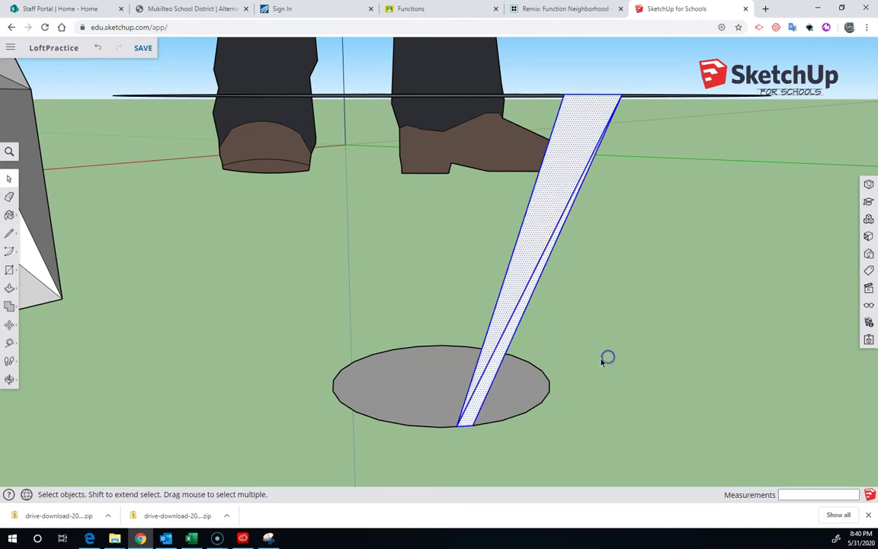
Step: Add a third triangle by joining the next large-circle vertex to the same small-circle vertex and closing it along the upper segment
middle_drag(608, 357, 577, 362)
scroll(577, 361, down, 2)
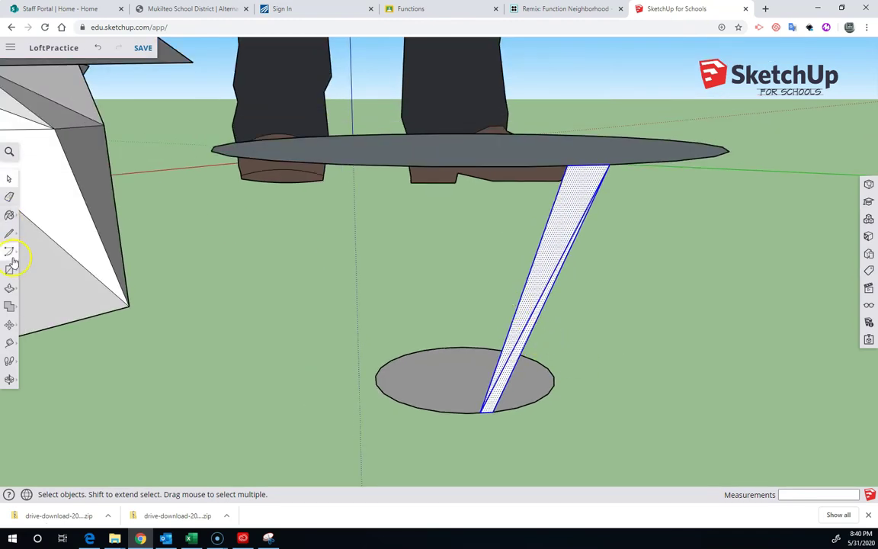
click(9, 235)
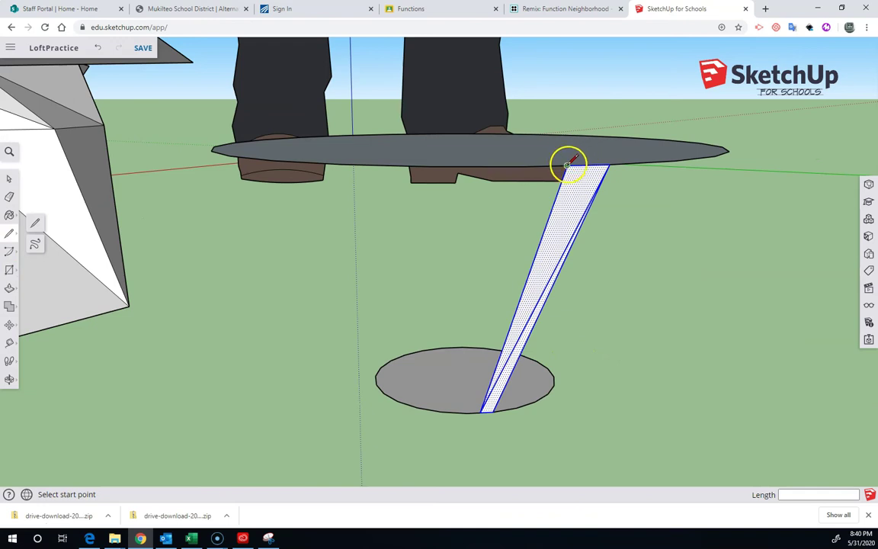
click(524, 166)
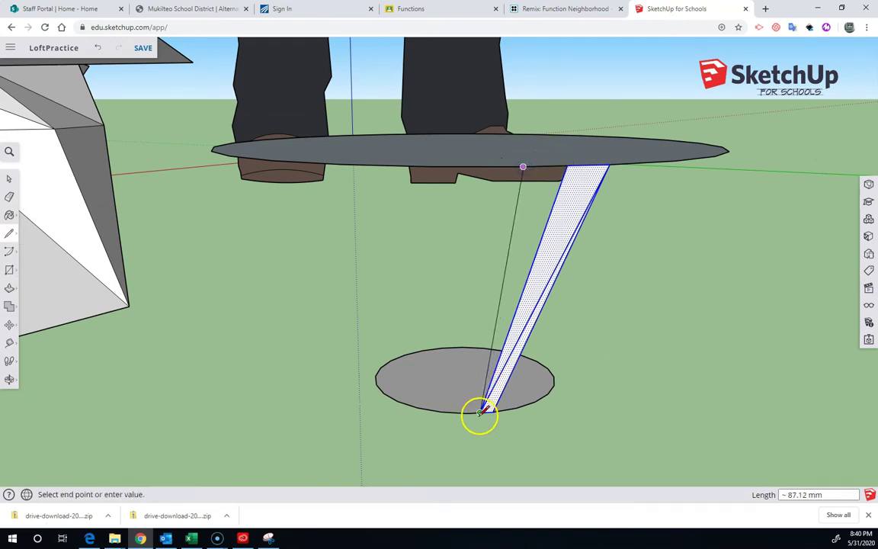
click(554, 174)
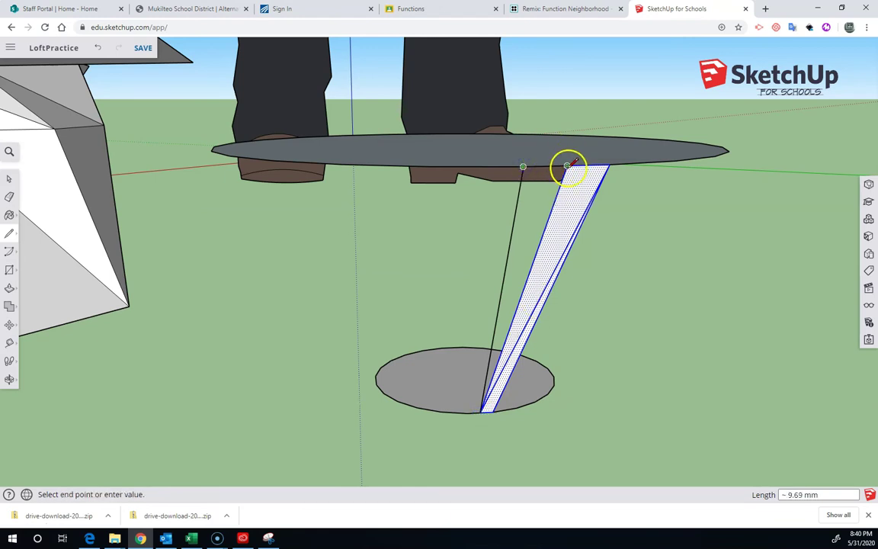
click(567, 165)
Step: Extend the wall from the other side of the selected faces, joining the next large-circle and small-circle vertices with two triangles
middle_drag(568, 168, 524, 234)
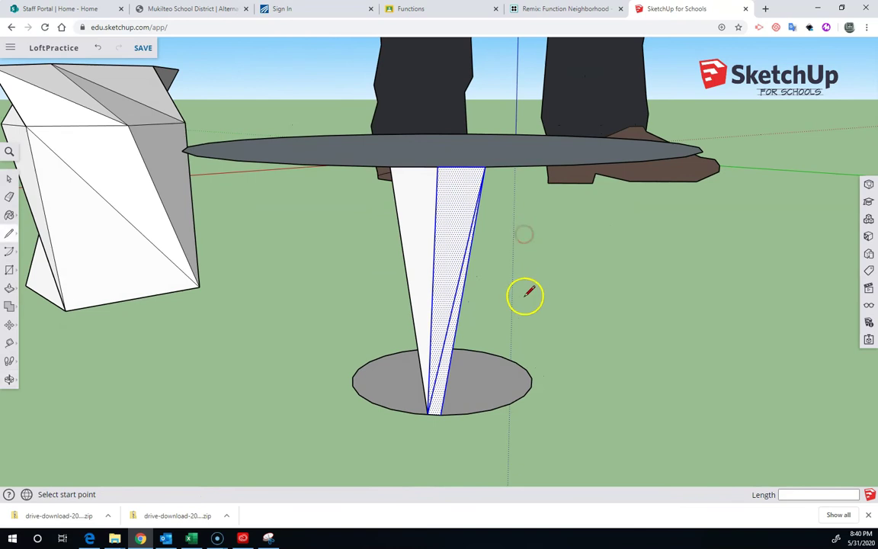
middle_drag(479, 374, 317, 378)
scroll(317, 378, down, 5)
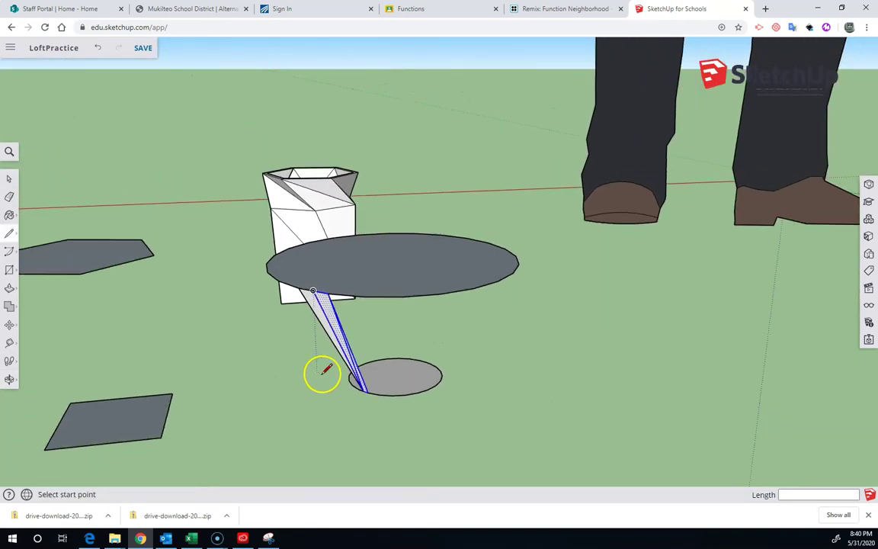
scroll(321, 373, up, 2)
scroll(369, 378, up, 2)
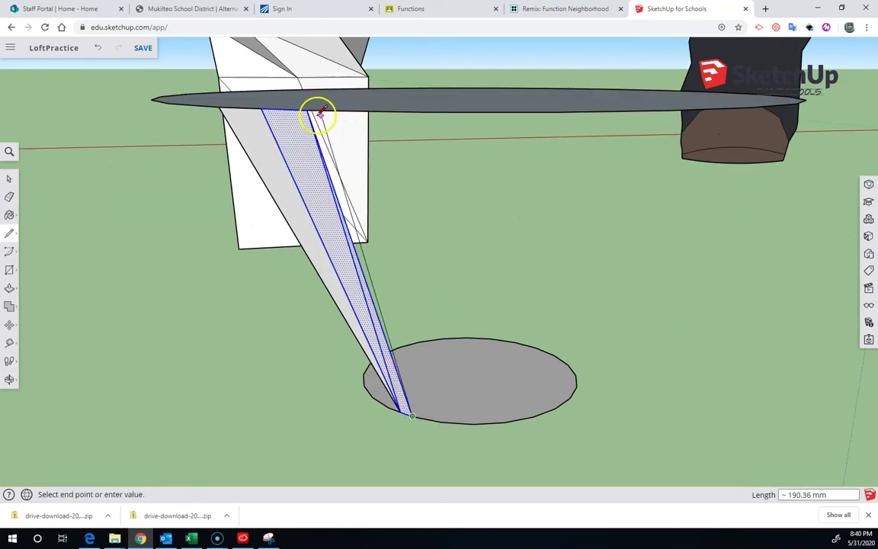
click(366, 110)
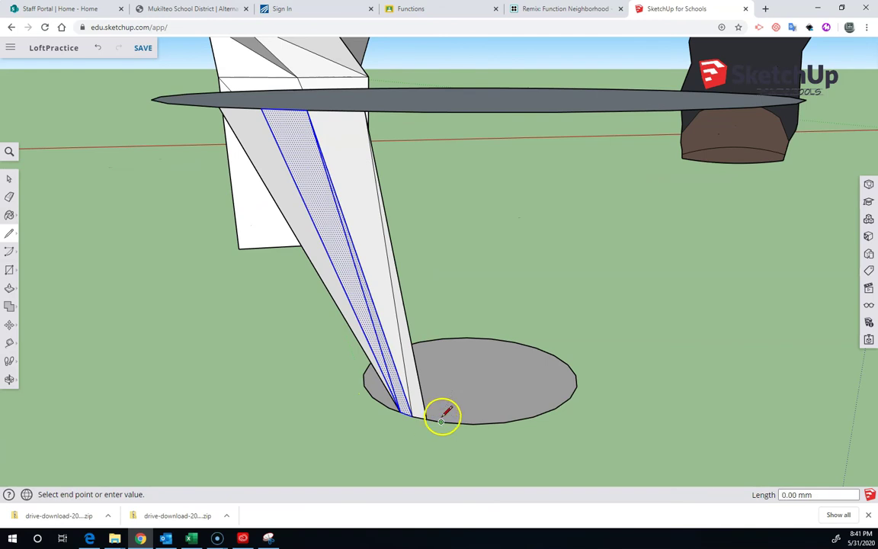
click(369, 110)
Step: Continue the triangulated wall across the next three large-circle segments, joining each vertex down to the small circle
mouse_move(395, 234)
middle_down()
mouse_move(358, 237)
mouse_move(417, 227)
middle_up()
middle_drag(455, 92, 456, 141)
click(453, 253)
click(447, 431)
click(519, 252)
click(448, 431)
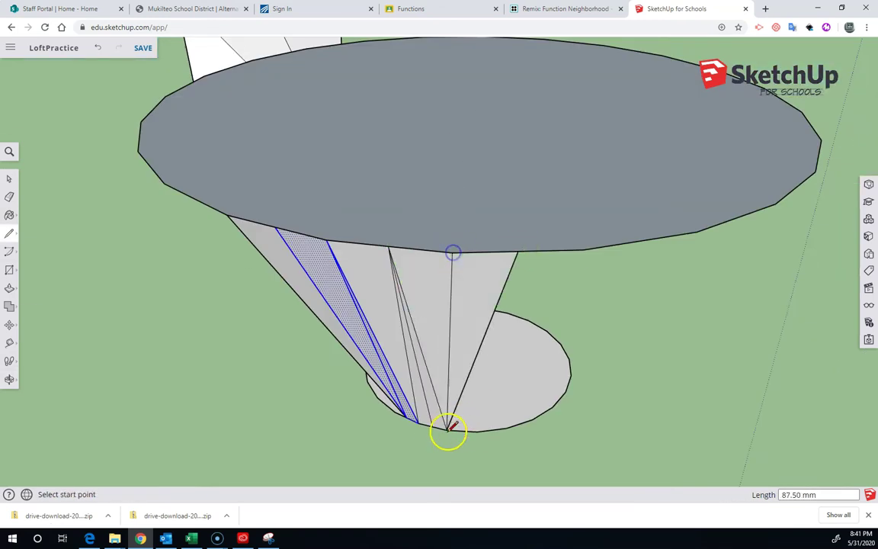
click(519, 250)
middle_drag(467, 427, 504, 432)
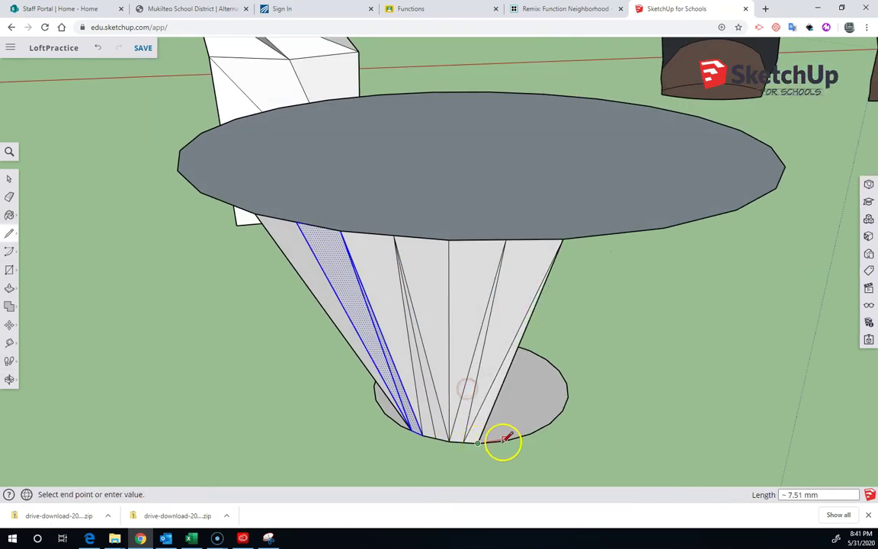
Step: Add a narrow triangle to the next small-circle vertex and trace the adjoining large-circle segment
scroll(507, 441, up, 4)
click(495, 443)
scroll(516, 329, down, 5)
click(516, 221)
middle_drag(515, 329, 475, 364)
click(514, 254)
middle_drag(576, 279, 575, 302)
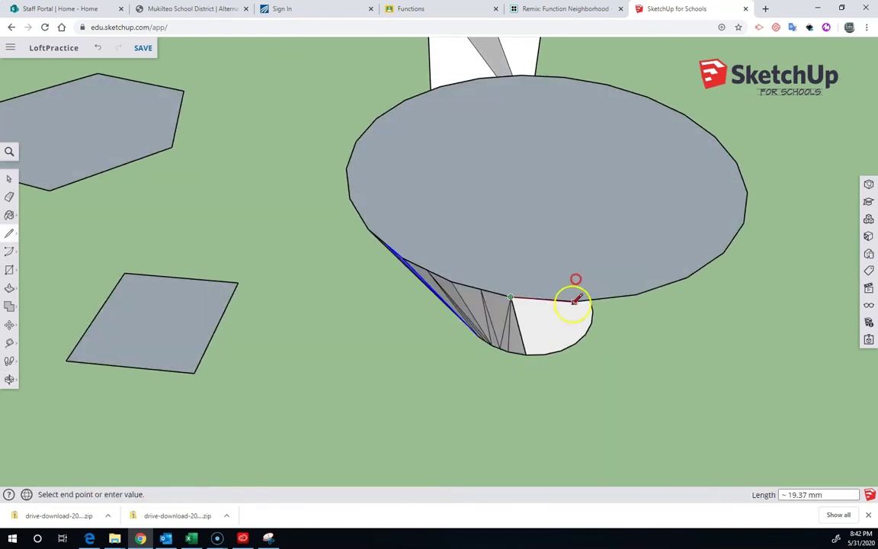
click(575, 302)
Step: Fill the next pair of triangles between the circles, using one segment of each circle as a base
scroll(575, 302, up, 4)
double_click(463, 427)
middle_drag(463, 427, 447, 313)
click(502, 458)
scroll(504, 459, down, 3)
double_click(478, 226)
middle_drag(478, 226, 536, 303)
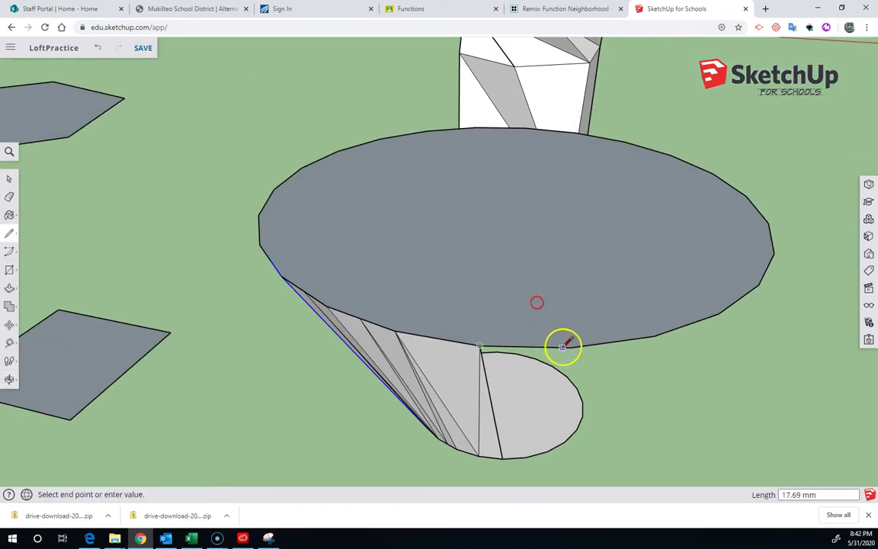
click(526, 458)
click(571, 348)
Step: Close the face up to the following large-circle vertex and connect that vertex to the next small-circle segment
middle_drag(533, 450, 416, 422)
click(516, 314)
click(500, 477)
scroll(500, 476, down, 3)
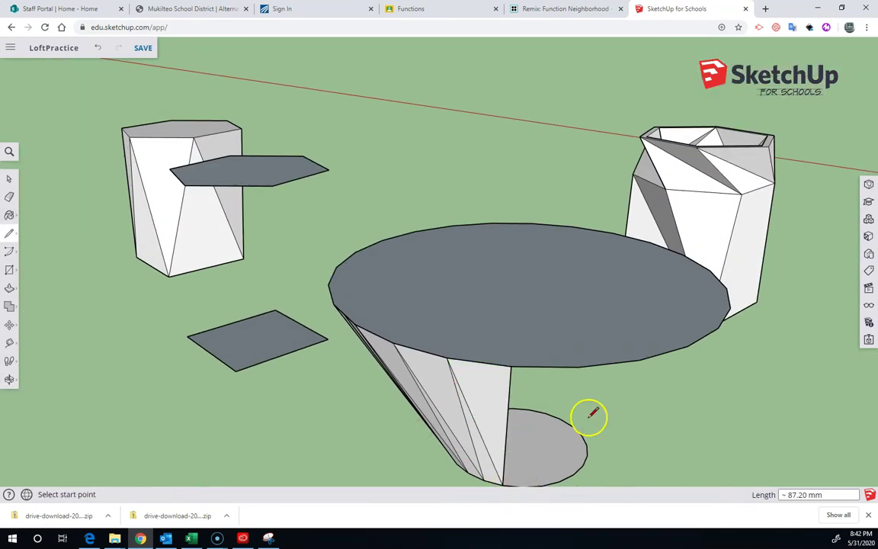
middle_drag(503, 480, 526, 471)
click(540, 475)
click(540, 330)
Step: Carry the triangulated wall farther around the circles, connecting alternating upper and lower vertices from its open edge
middle_drag(583, 439, 377, 398)
scroll(466, 392, down, 4)
click(451, 313)
scroll(495, 310, up, 6)
click(519, 311)
scroll(494, 309, down, 6)
scroll(385, 412, up, 3)
click(410, 405)
click(433, 410)
click(308, 201)
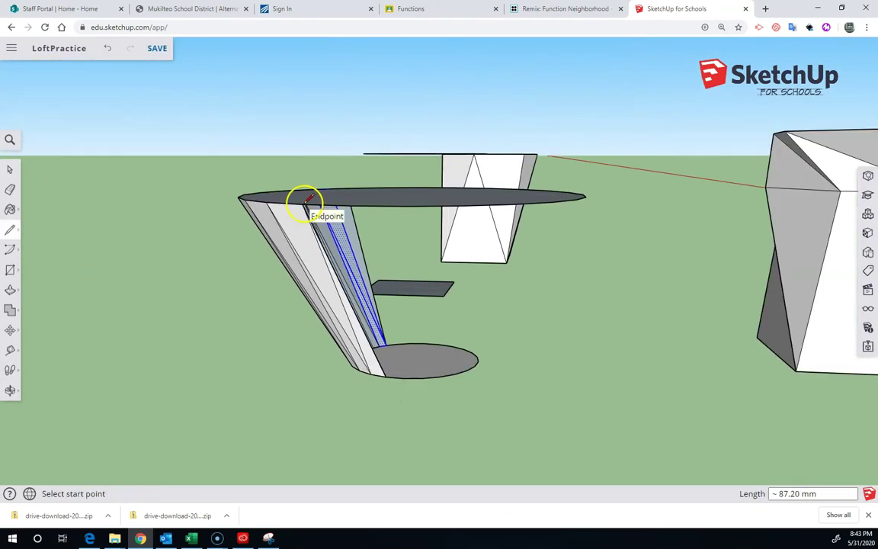
Step: Trace the next small-circle segment and join its far vertex up to the wall's last large-circle vertex
scroll(330, 204, up, 3)
middle_drag(390, 197, 457, 199)
scroll(443, 388, down, 3)
click(527, 477)
scroll(549, 477, up, 5)
click(553, 476)
scroll(566, 175, down, 7)
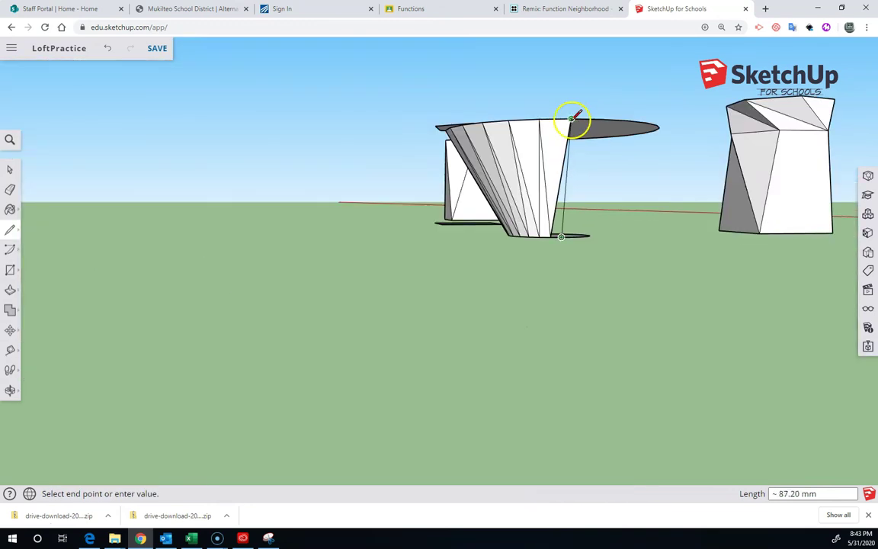
click(572, 121)
Step: Close a wide triangle by tracing the next large-circle segment and joining its far vertex to the wall's last small-circle vertex
middle_drag(571, 122, 454, 290)
click(432, 256)
scroll(513, 270, up, 6)
click(514, 275)
scroll(495, 351, down, 7)
click(491, 385)
Step: Trace the next small-circle segment from the wall's open edge and undo the misplaced line drawn from it
scroll(508, 389, up, 6)
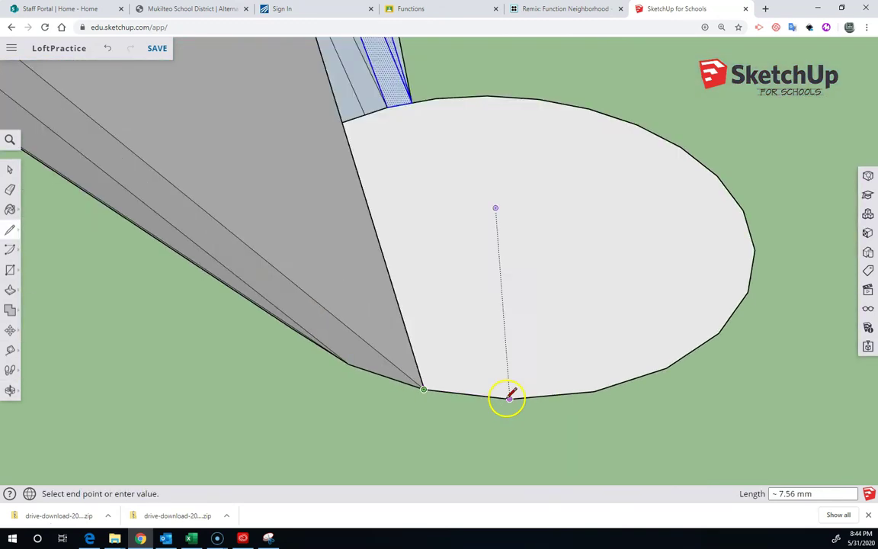
click(508, 398)
click(483, 257)
key(ctrl+z)
middle_drag(540, 389, 557, 294)
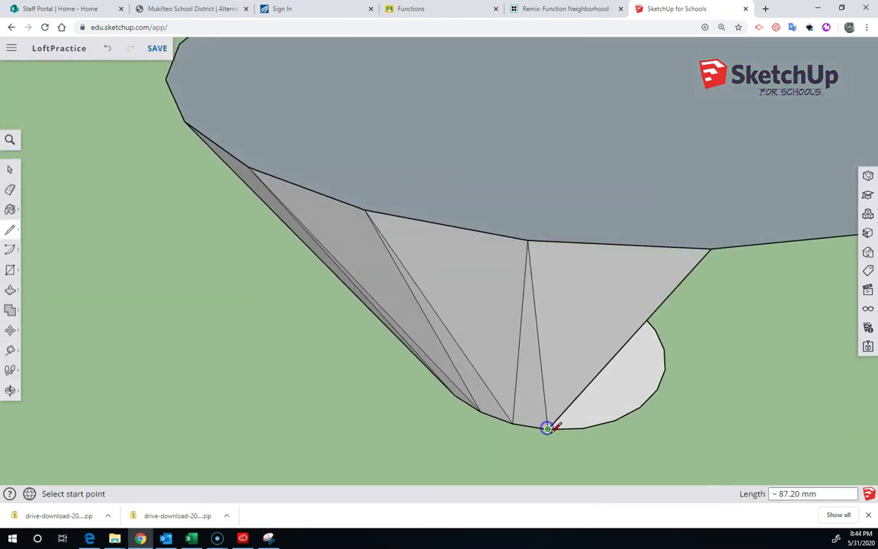
Step: Connect the wall's last large-circle vertex to the next small-circle vertex and trace the small-circle segment beyond it
click(583, 428)
click(711, 249)
middle_drag(710, 248, 625, 258)
scroll(625, 259, down, 3)
click(704, 282)
click(591, 408)
click(619, 408)
middle_drag(704, 282, 610, 303)
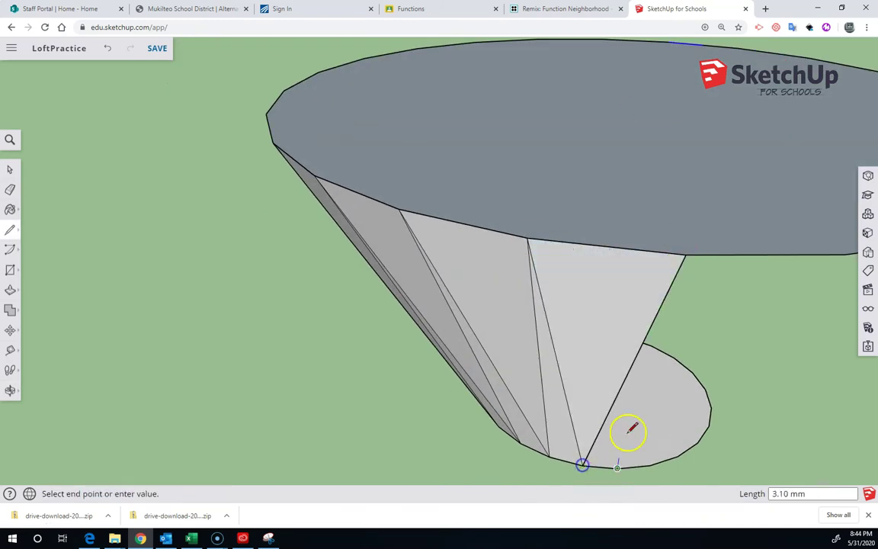
Step: Join the following large-circle vertex to the open small-circle vertex and close the face along the upper segment
click(846, 254)
click(590, 471)
scroll(654, 464, down, 4)
click(514, 322)
click(514, 323)
scroll(608, 341, up, 5)
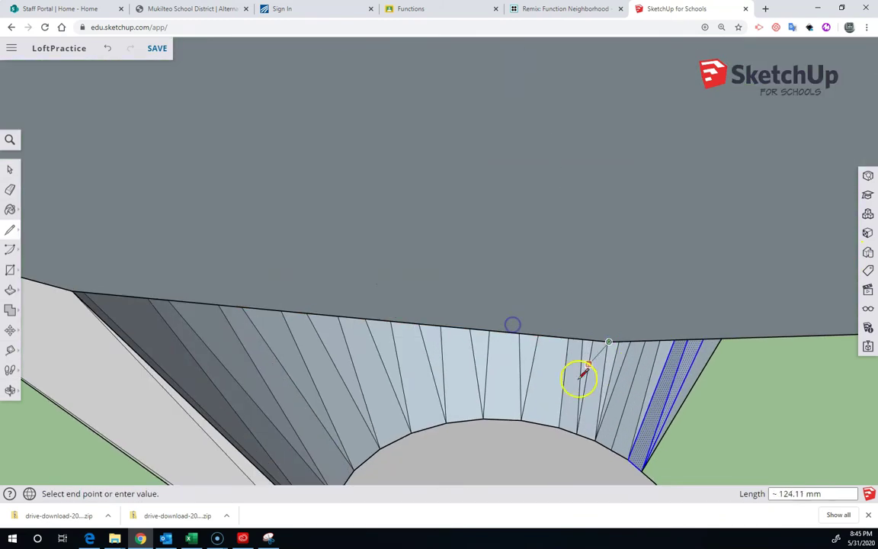
Step: Add a narrow triangle on the next small-circle segment and a wide triangle reaching the next large-circle vertex
scroll(580, 382, down, 5)
click(532, 473)
click(559, 475)
scroll(564, 475, up, 1)
click(582, 280)
click(703, 278)
click(557, 474)
Step: Close the wide triangle along its large-circle edge and trace the next segment of the small circle
middle_drag(702, 281, 428, 220)
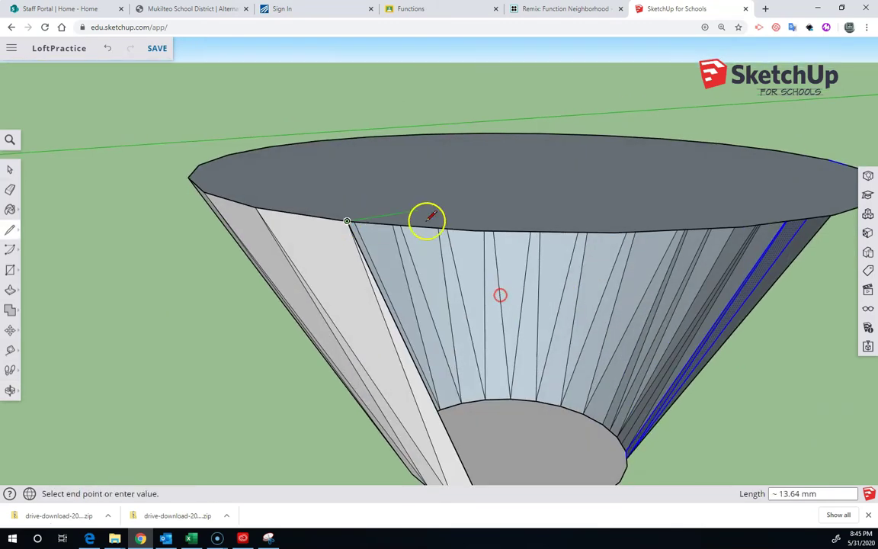
scroll(499, 462, down, 4)
click(486, 470)
scroll(486, 470, up, 5)
middle_drag(486, 470, 498, 405)
click(494, 416)
click(565, 420)
Step: Connect the large-circle vertex at the wall's open edge down to the next small-circle vertex
middle_drag(536, 236, 411, 264)
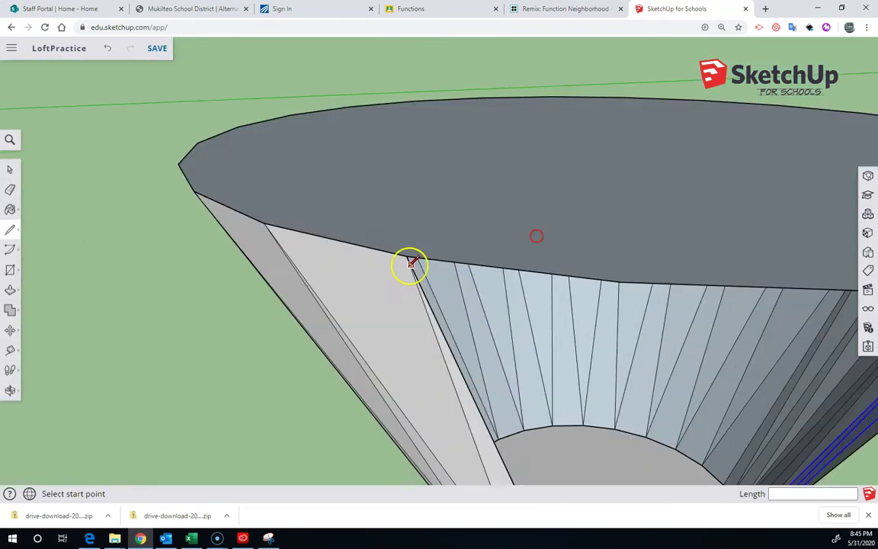
click(411, 262)
scroll(410, 264, down, 5)
click(581, 469)
scroll(610, 462, up, 3)
Step: Build two more adjoining triangles from the next small-circle segment up to the following two large-circle vertices
click(551, 463)
click(588, 474)
double_click(579, 155)
click(747, 158)
click(588, 474)
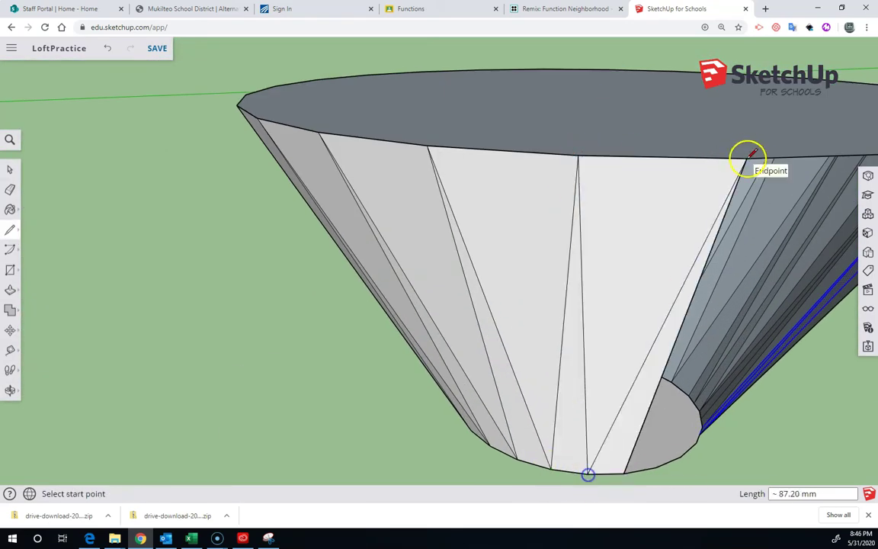
click(748, 158)
middle_drag(747, 159, 593, 282)
middle_drag(514, 308, 579, 183)
click(735, 435)
scroll(735, 437, up, 5)
scroll(730, 357, down, 5)
key(Escape)
middle_drag(671, 236, 635, 349)
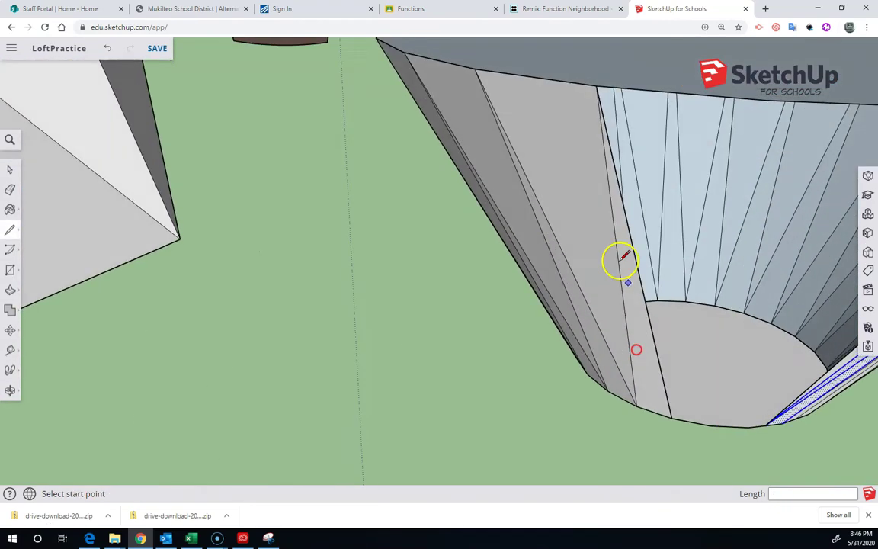
Step: Extend the wall's open edge across the next small-circle segment toward the selected starting faces
click(673, 418)
middle_drag(675, 420, 719, 354)
click(737, 111)
middle_drag(857, 142, 778, 145)
scroll(779, 145, up, 4)
click(804, 296)
scroll(805, 296, down, 3)
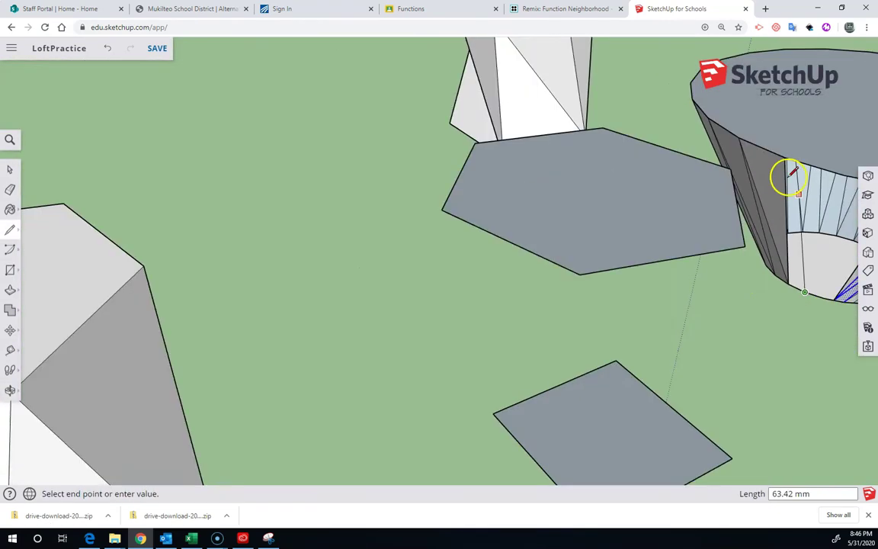
Step: Draw lines from the large-circle vertex at the remaining gap down to the two next small-circle vertices
middle_drag(788, 179, 627, 90)
click(559, 165)
click(572, 319)
click(558, 165)
click(610, 325)
scroll(622, 169, down, 2)
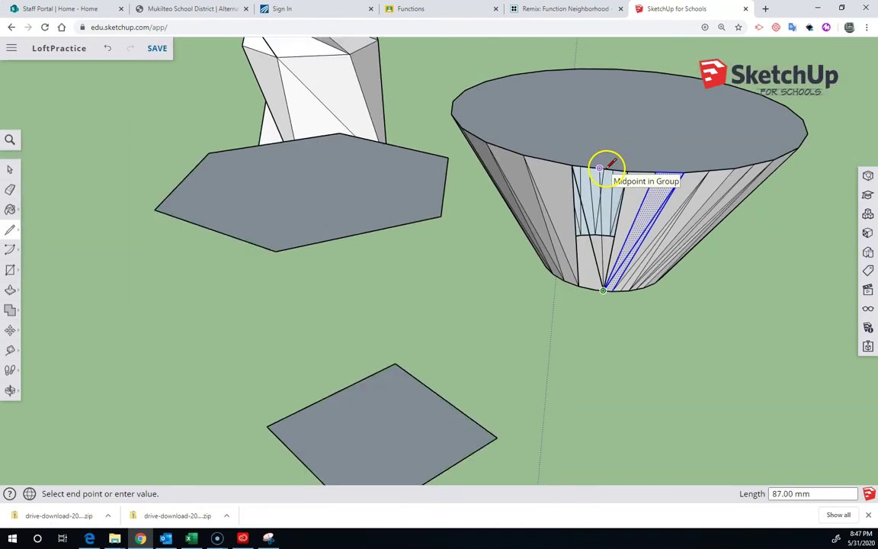
Step: Close the wide triangle beside the starting faces along the last open large-circle segment
scroll(608, 169, up, 3)
click(645, 174)
scroll(588, 357, up, 3)
click(592, 355)
scroll(591, 356, down, 2)
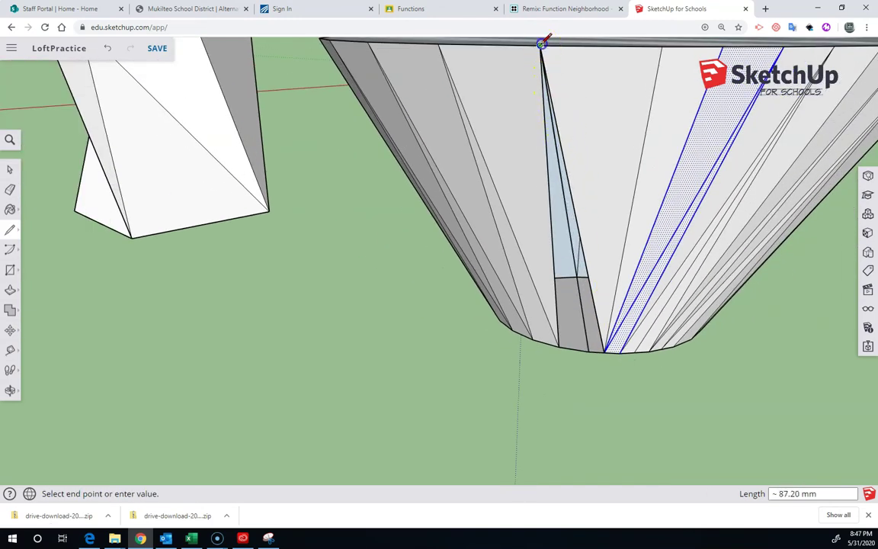
Step: Fill the last two narrow gaps in the wall by tracing the remaining small-circle segments
click(587, 367)
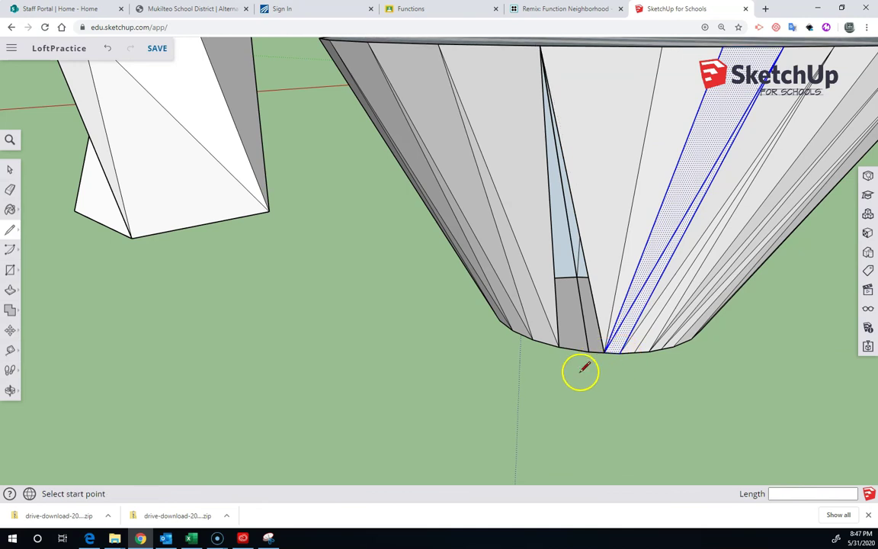
scroll(602, 349, up, 3)
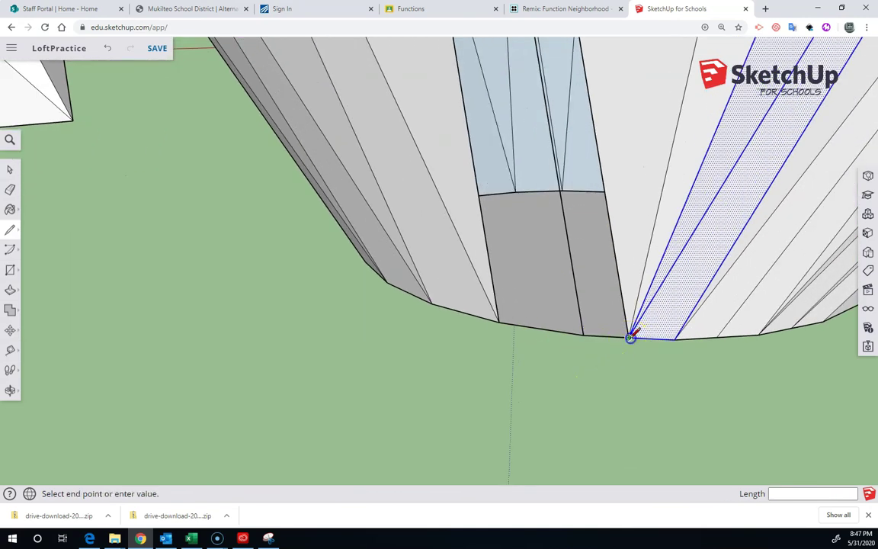
click(582, 334)
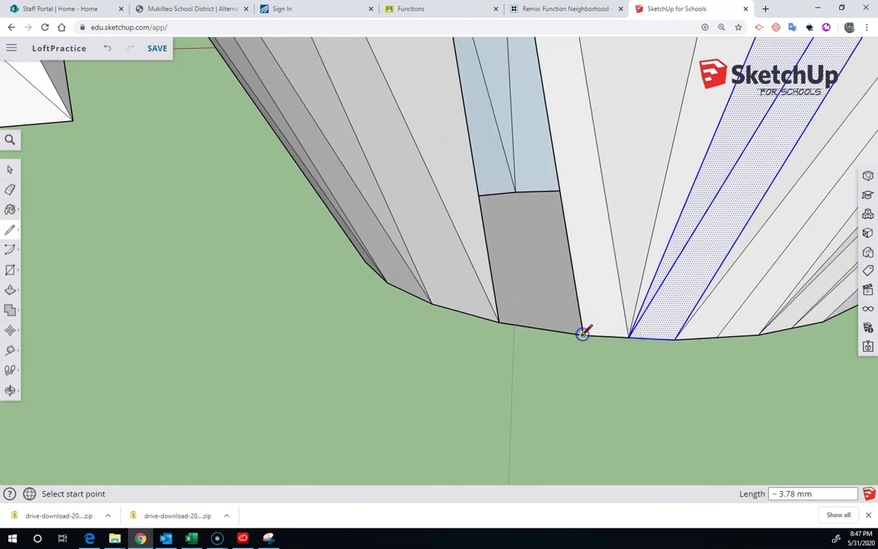
click(501, 322)
scroll(503, 321, down, 5)
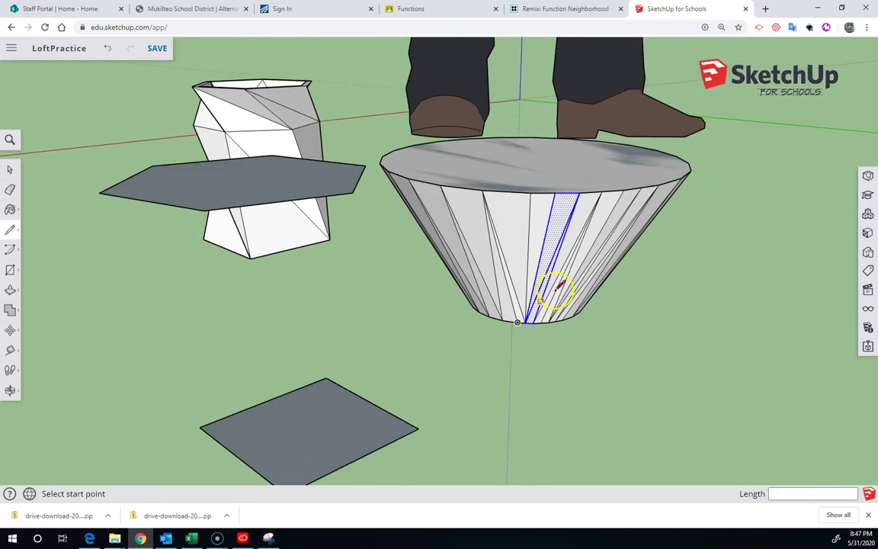
Step: Select the whole circle-to-circle loft with all its connected faces and edges
mouse_move(554, 290)
middle_down()
mouse_move(525, 302)
mouse_move(309, 287)
mouse_move(382, 301)
middle_up()
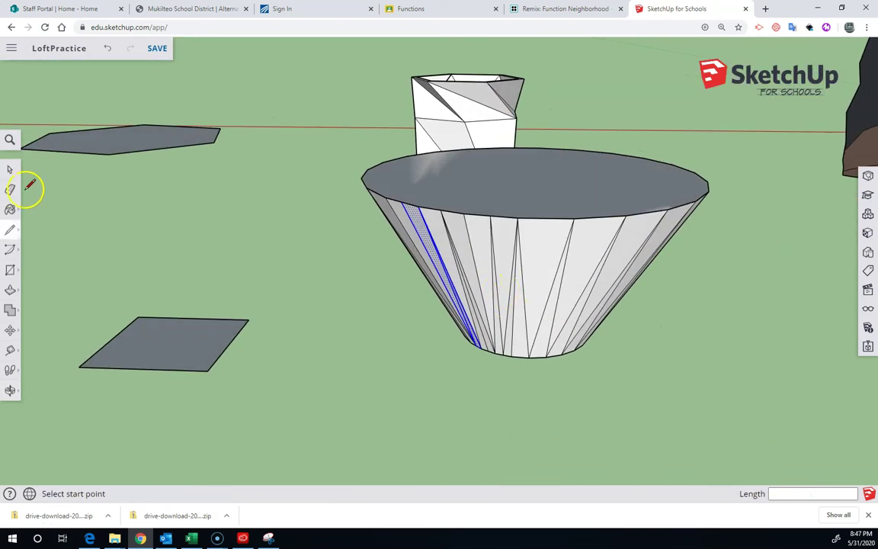
triple_click(540, 282)
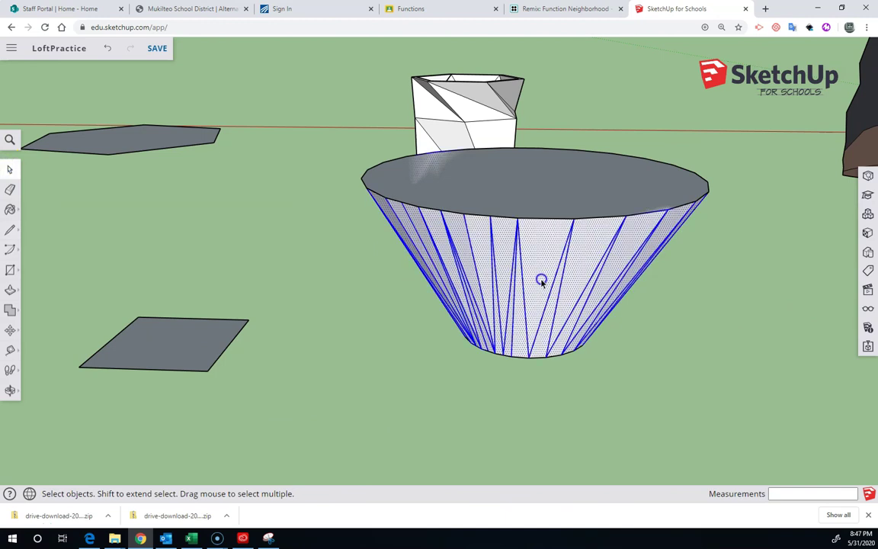
scroll(541, 284, down, 2)
triple_click(526, 305)
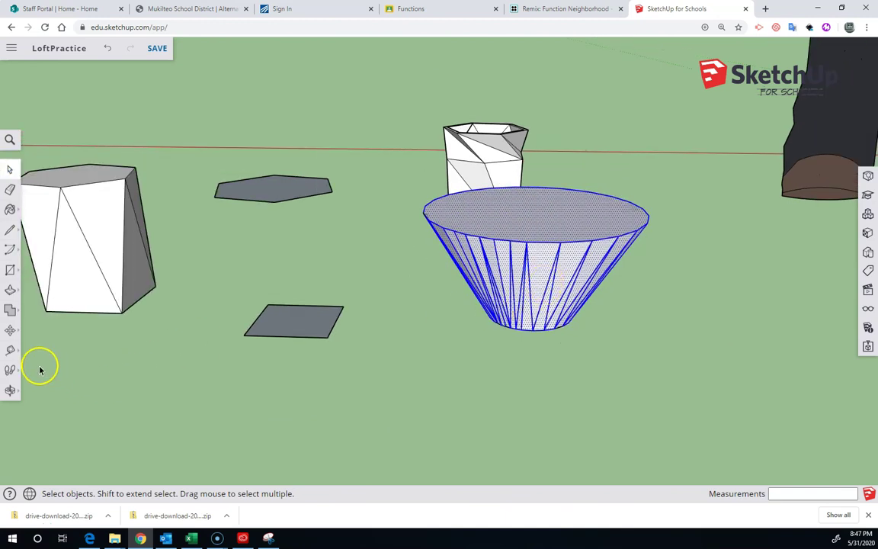
click(466, 352)
triple_click(519, 292)
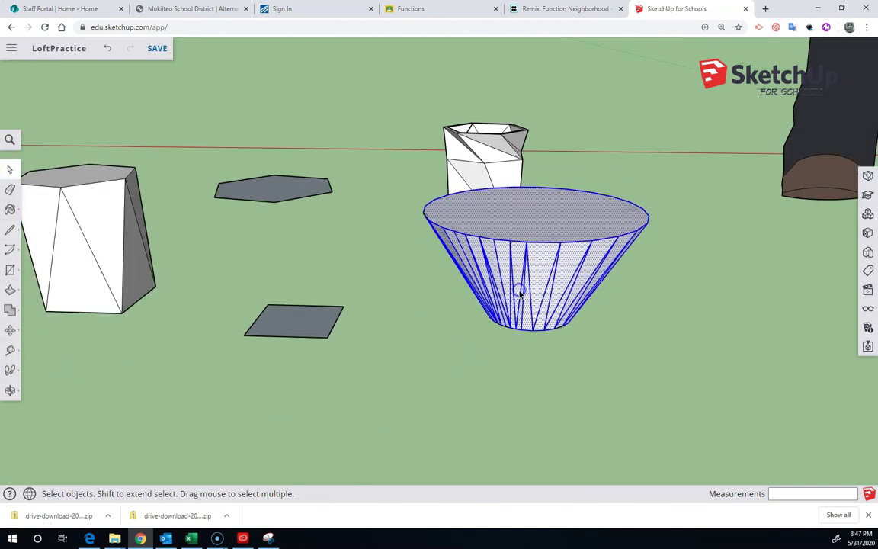
Step: Move the selected loft about 266 mm away from the two original circles to open ground
click(10, 332)
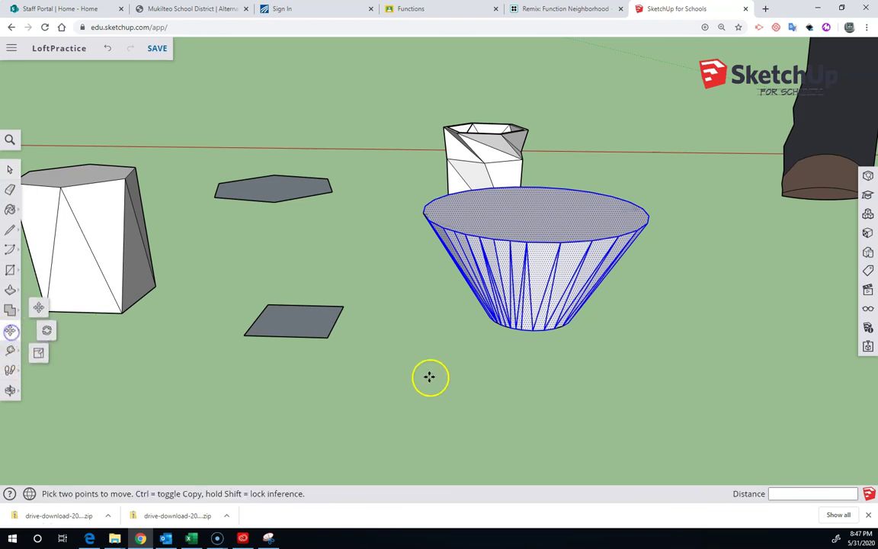
drag(533, 330, 100, 449)
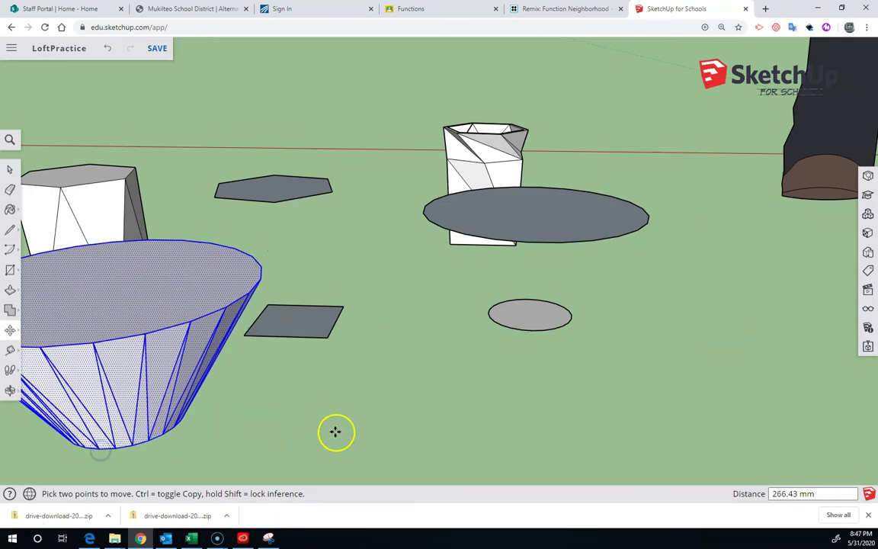
middle_drag(337, 429, 701, 384)
scroll(701, 383, down, 2)
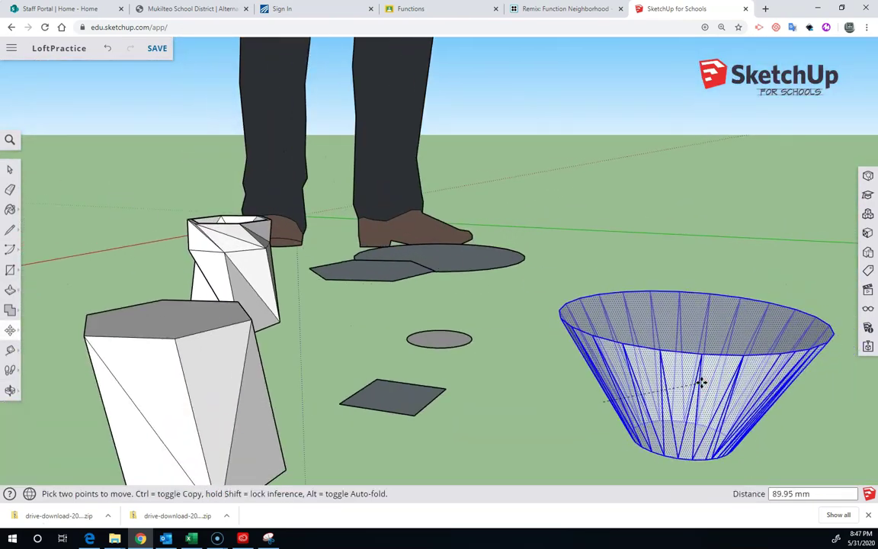